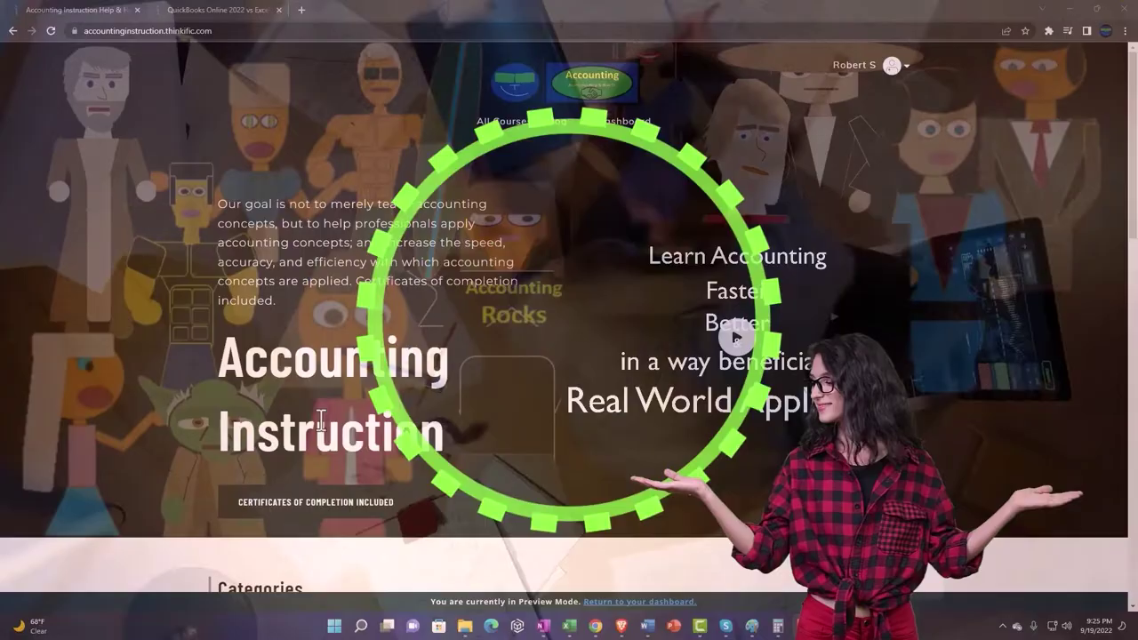
# Scroll the course categories, then switch to the QuickBooks Online 2022 vs Excel 'Getting Access to Software For Free' lesson
pyautogui.scroll(-4, 158, 490)
pyautogui.scroll(-3, 158, 489)
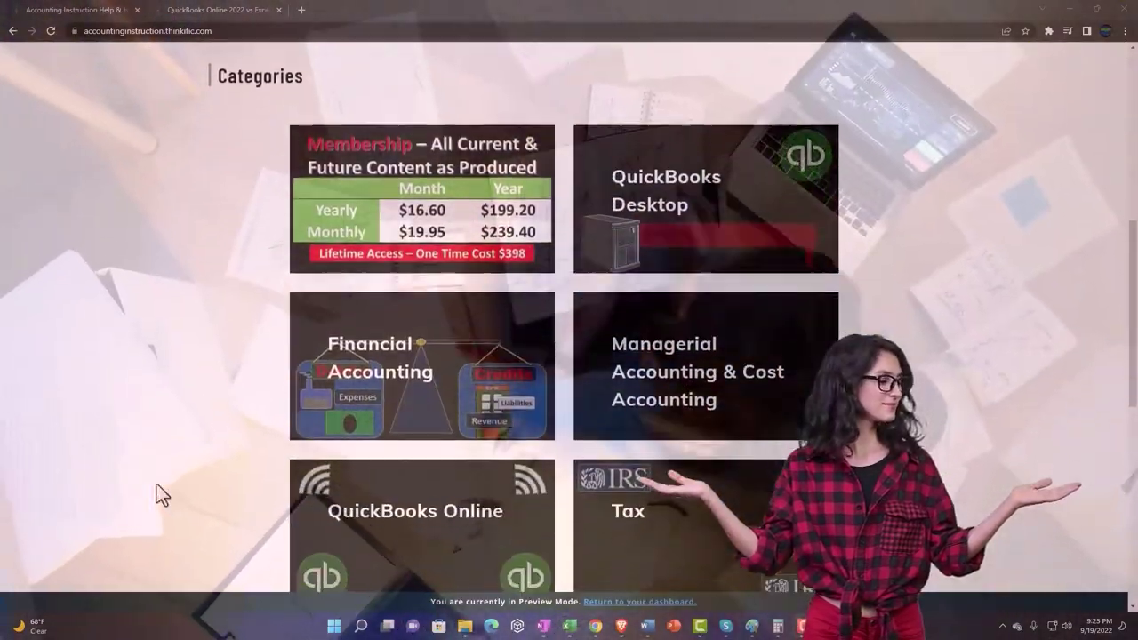
pyautogui.scroll(-6, 157, 489)
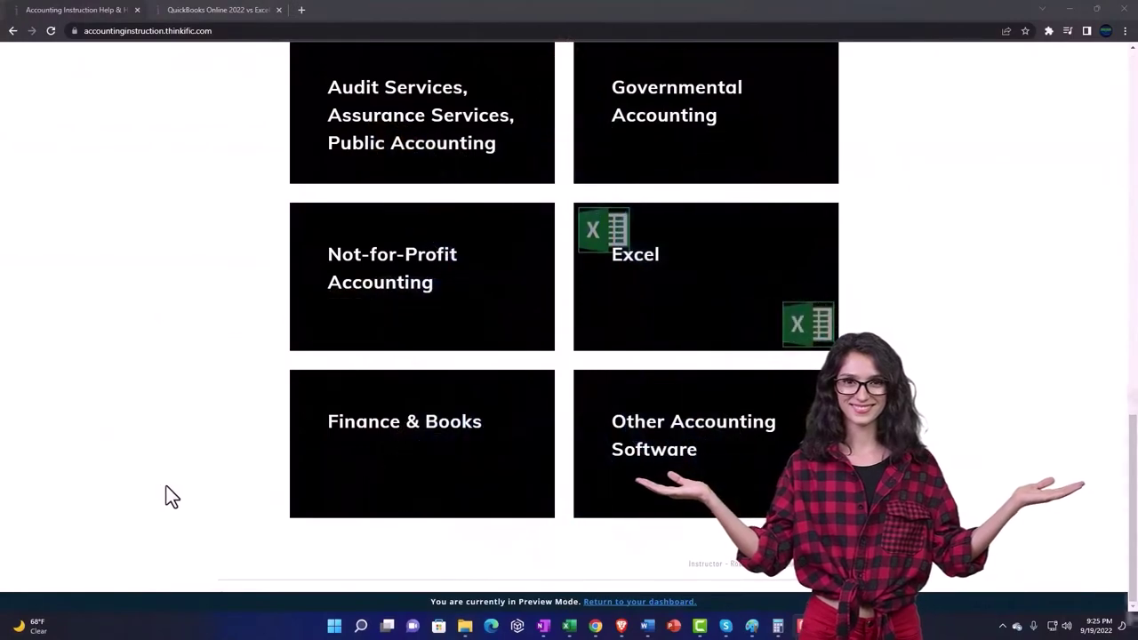
pyautogui.click(203, 11)
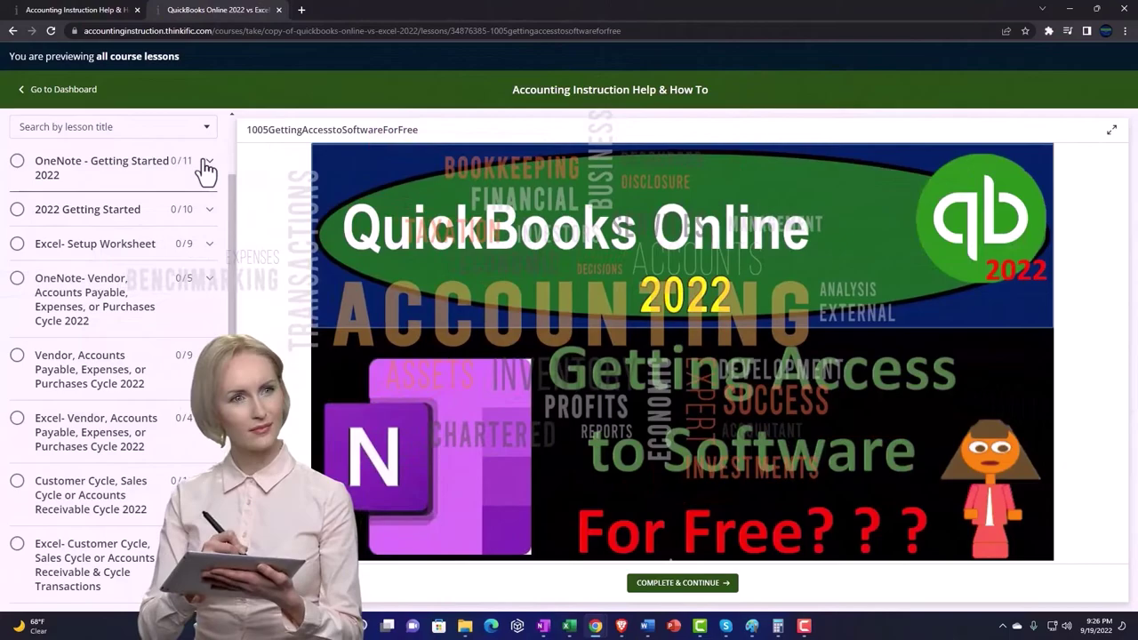
# Expand the OneNote - Getting Started 2022 section in the lesson sidebar
pyautogui.click(206, 167)
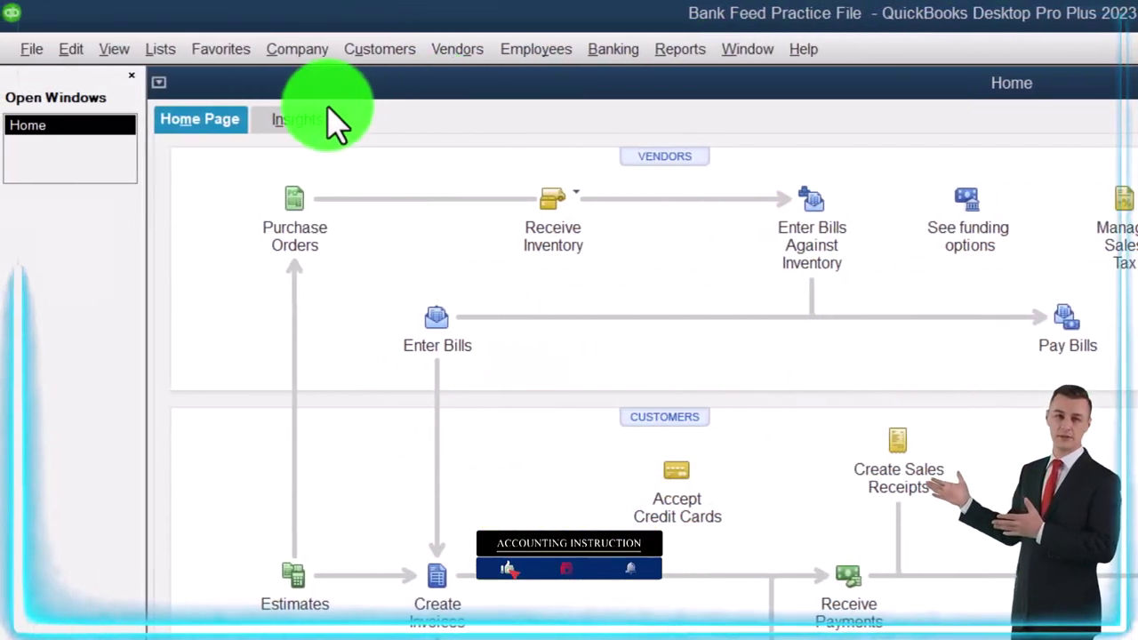
# Open the Profit & Loss Standard report from Reports > Company & Financial
pyautogui.click(112, 51)
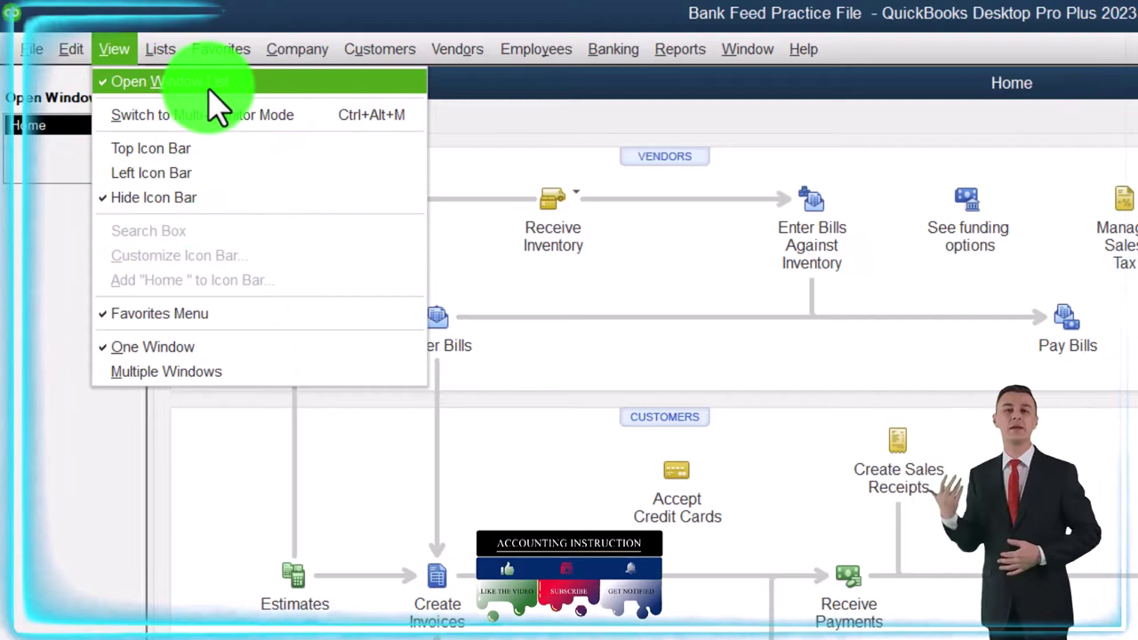
pyautogui.click(55, 241)
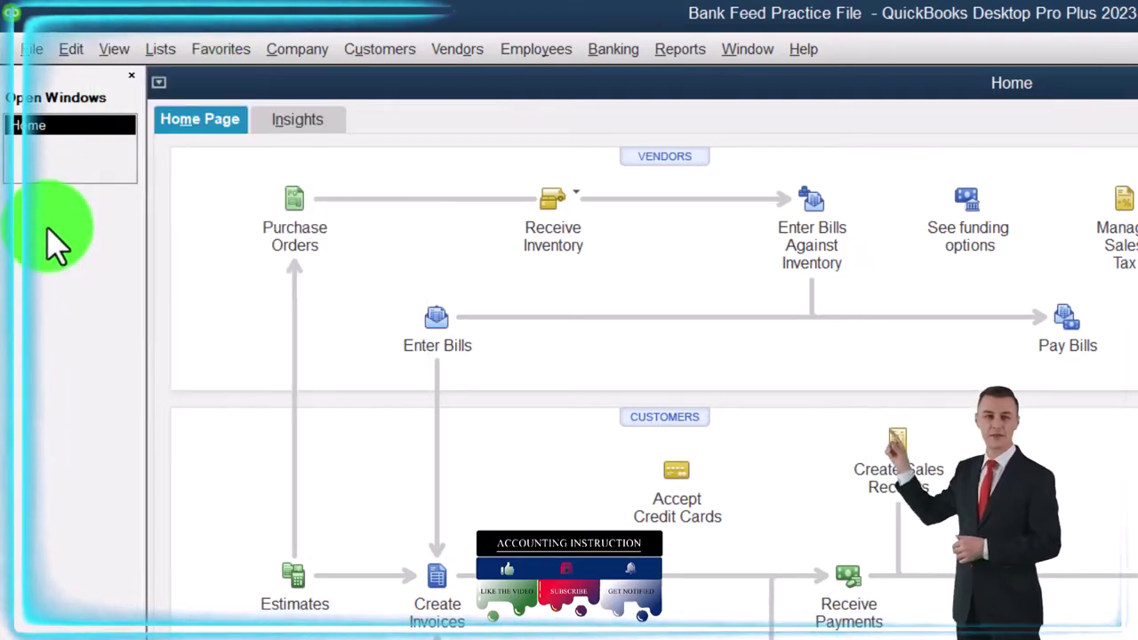
pyautogui.click(680, 49)
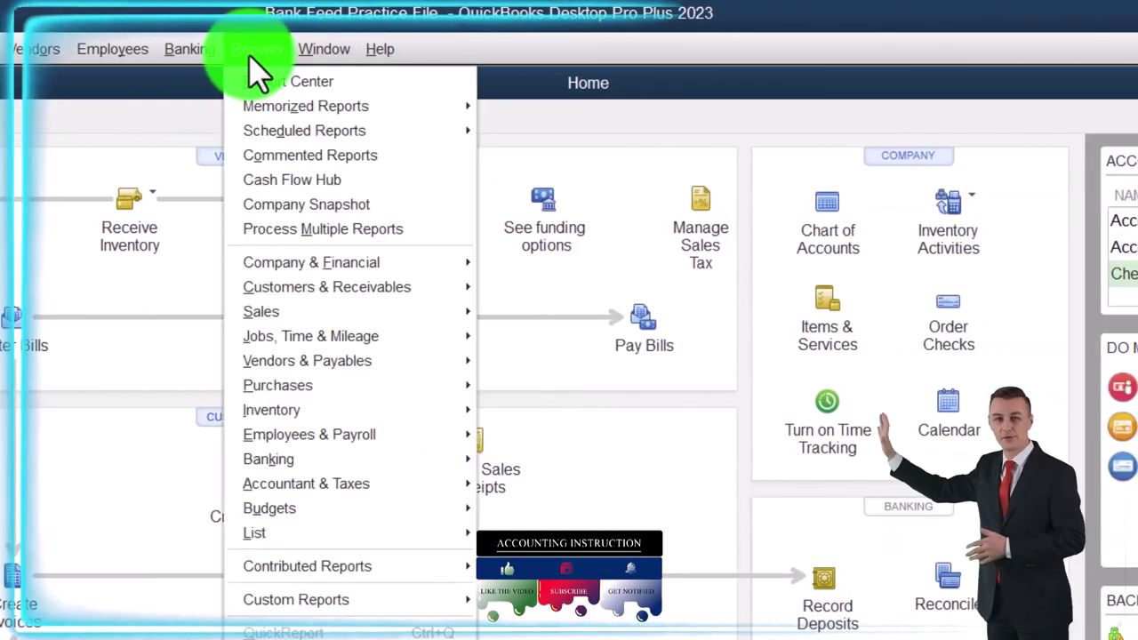
pyautogui.moveTo(436, 263)
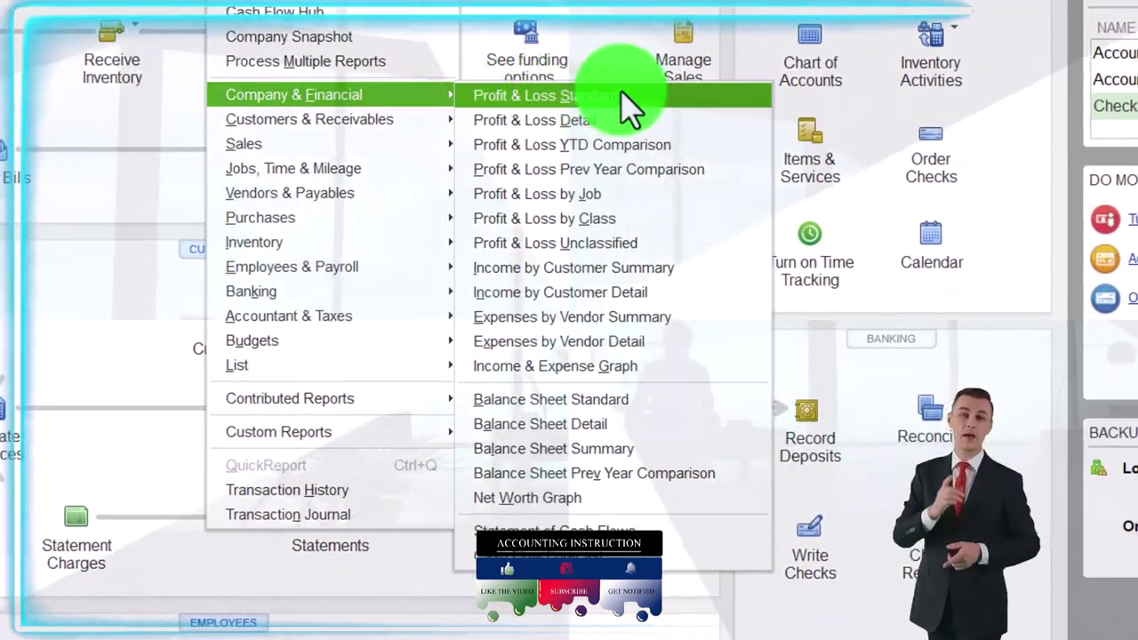
pyautogui.click(633, 105)
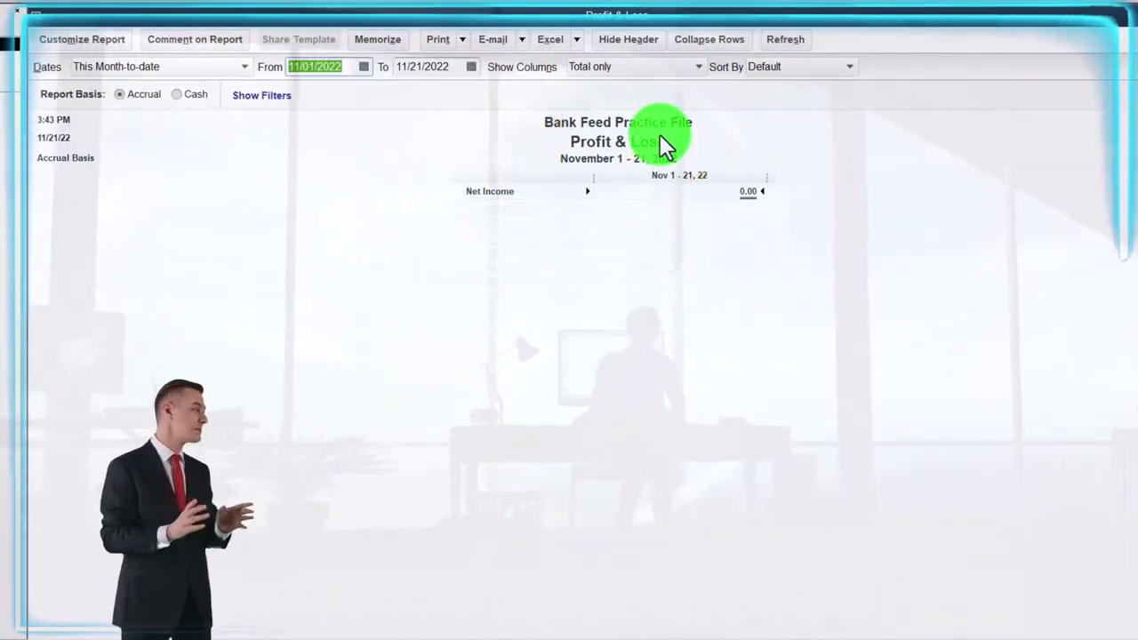
# Set the report date range from 01/01/2022 to 12/31/2022
pyautogui.write('01/01/2022')
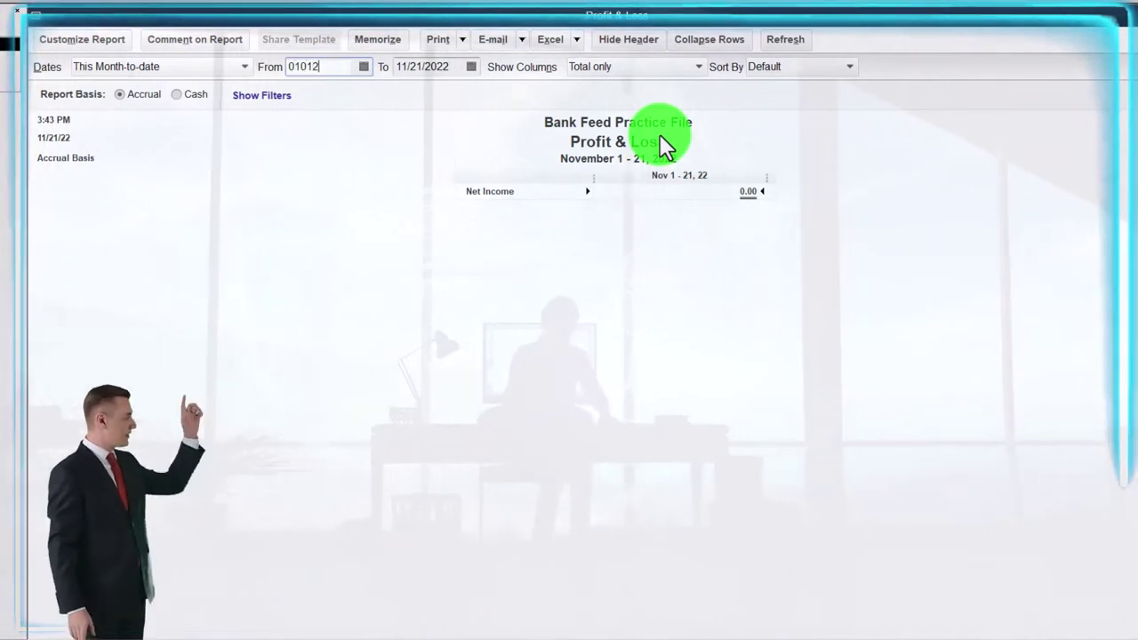
pyautogui.press('Tab')
pyautogui.write('12/31/2022')
pyautogui.press('Tab')
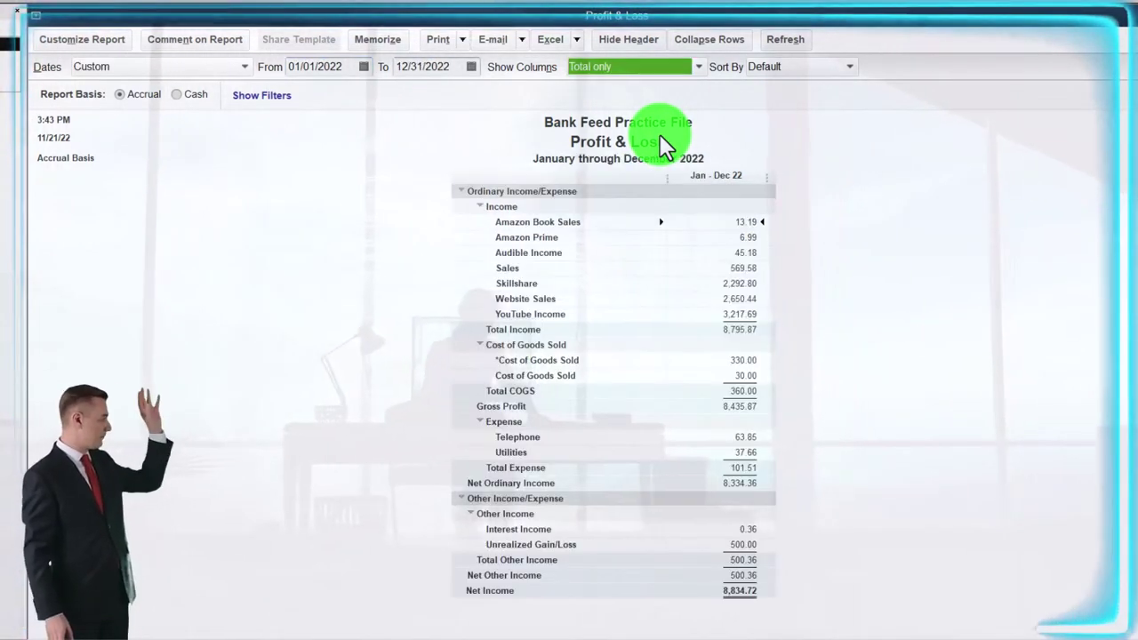
# Change the column label font to size 14, applying it to all related fonts
pyautogui.click(93, 40)
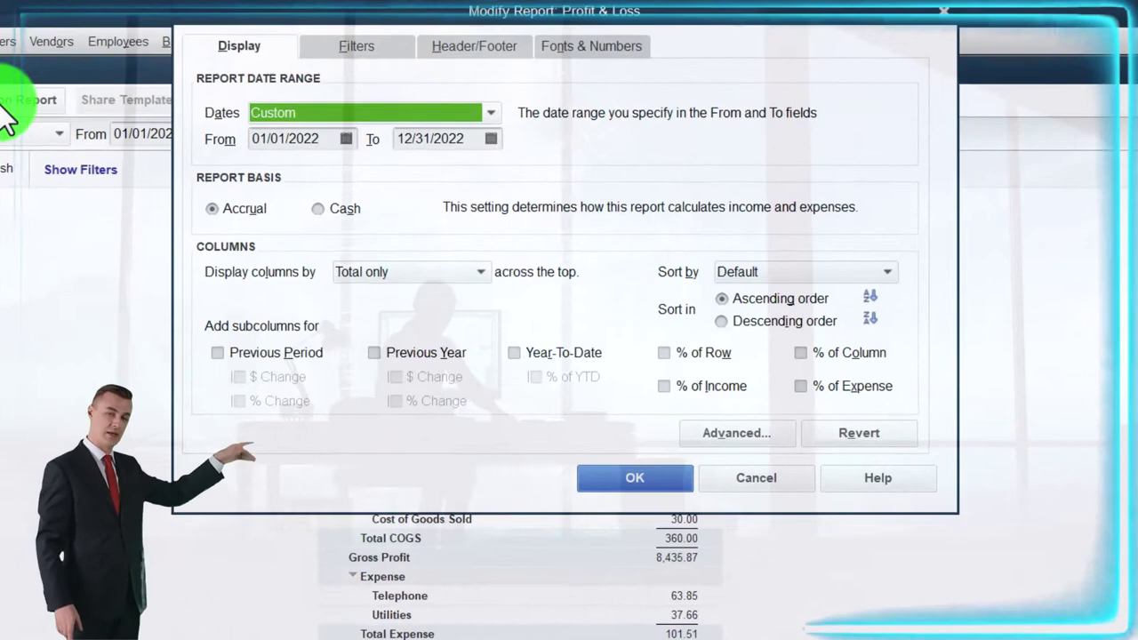
pyautogui.click(566, 52)
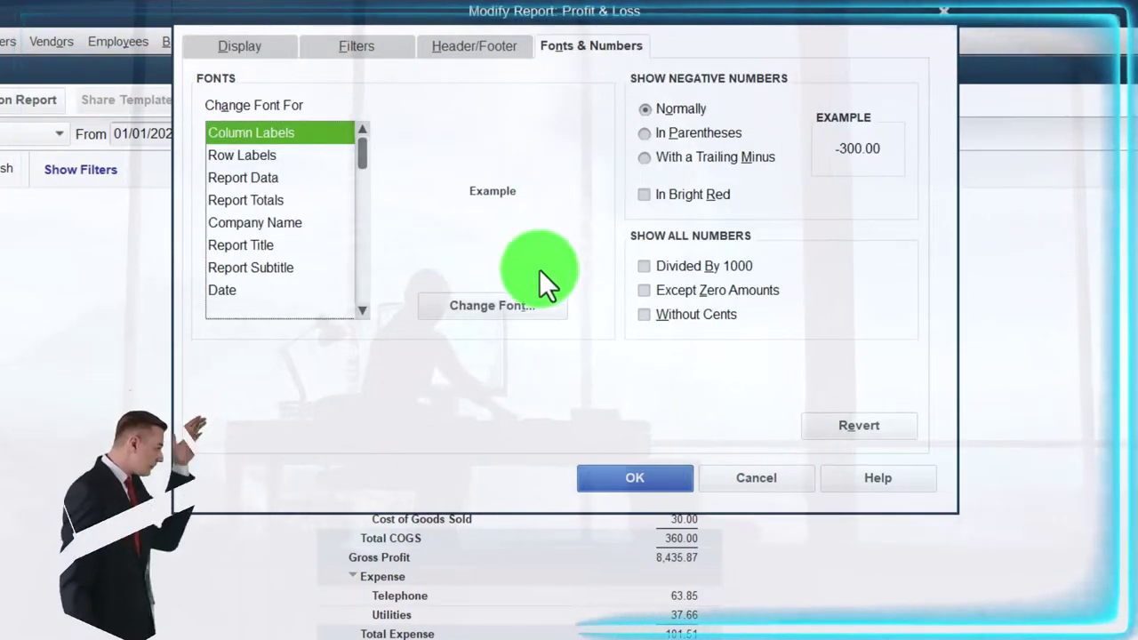
pyautogui.click(530, 305)
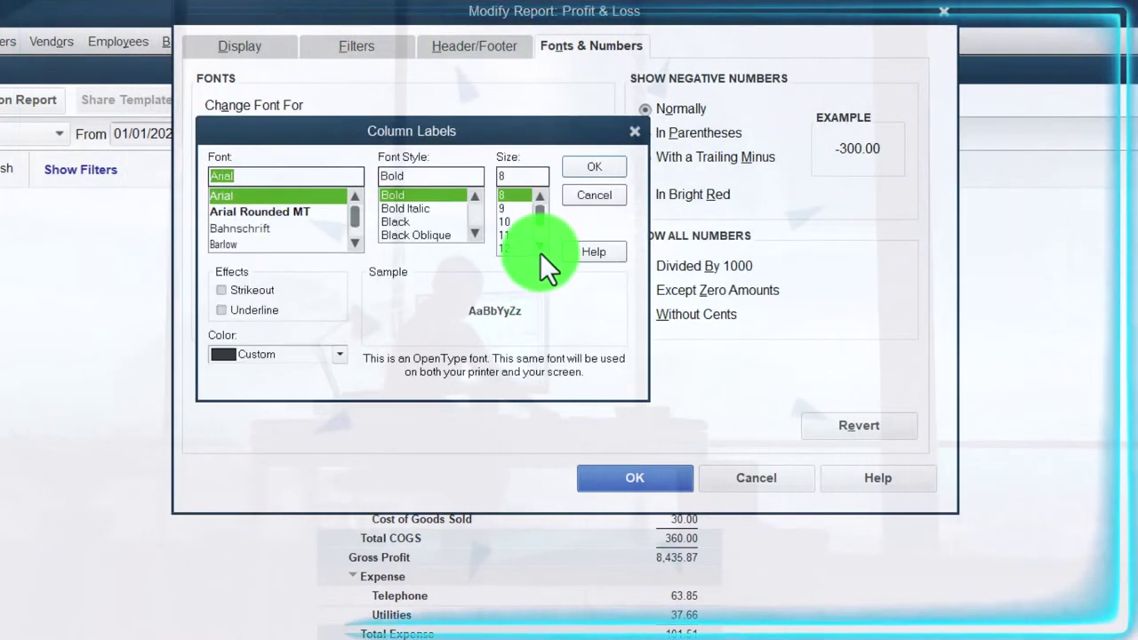
pyautogui.click(510, 247)
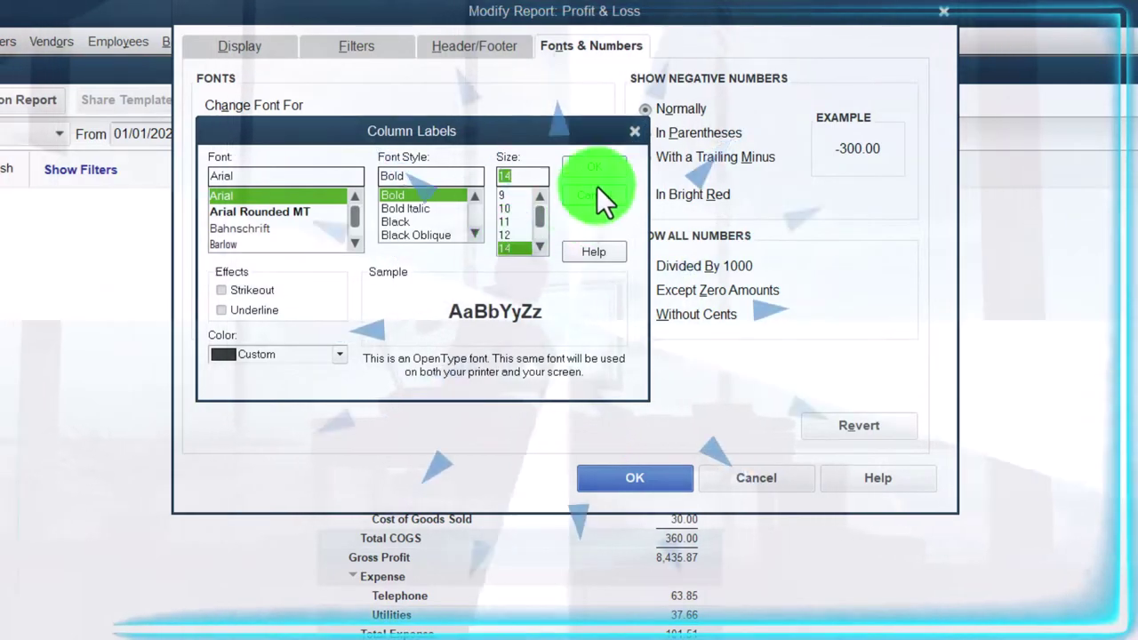
pyautogui.click(599, 168)
pyautogui.click(381, 258)
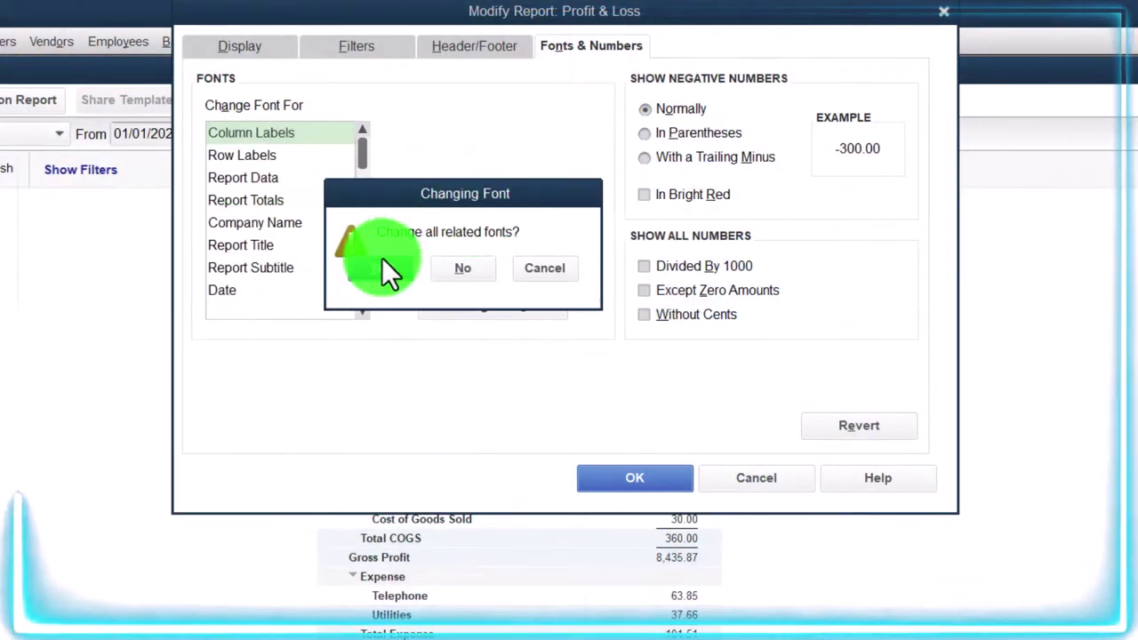
pyautogui.click(666, 474)
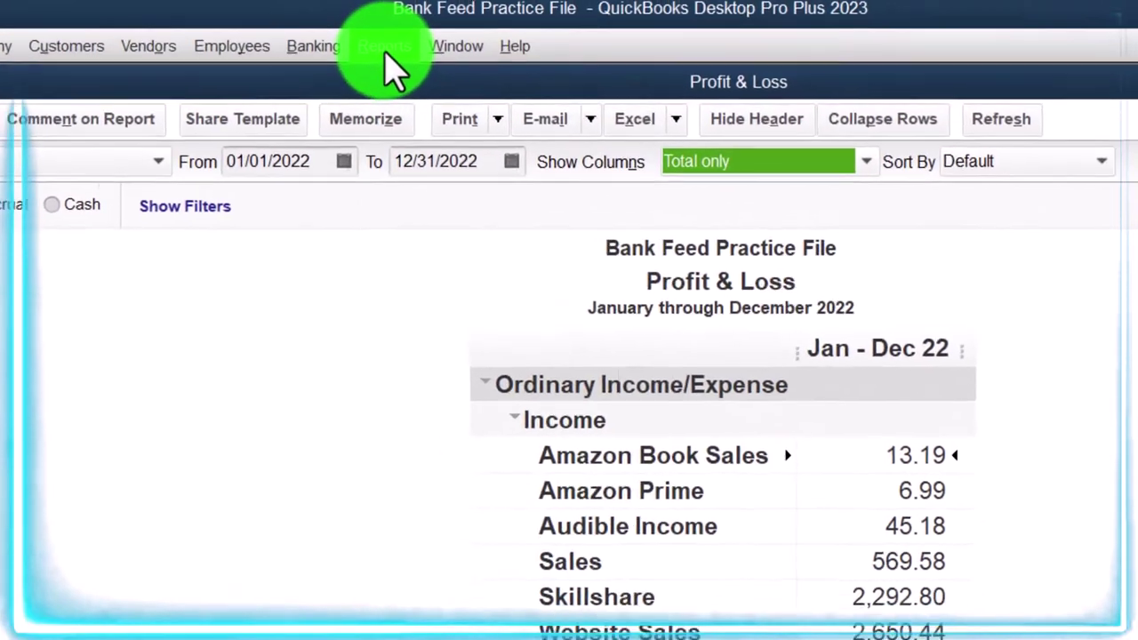
# Open the standard Balance Sheet report
pyautogui.click(383, 55)
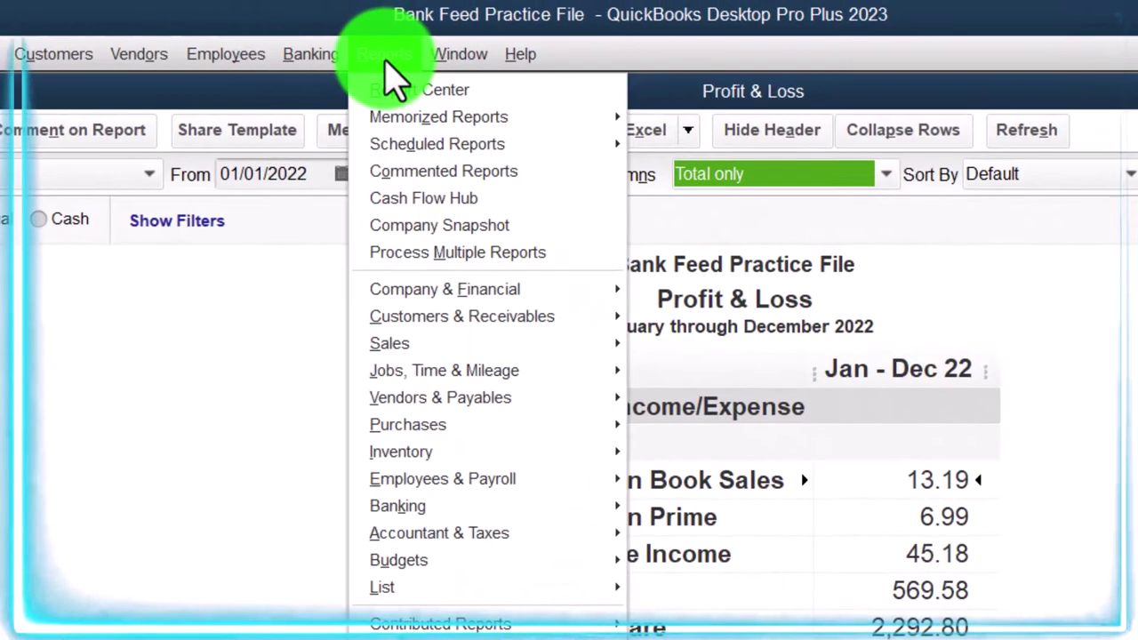
pyautogui.moveTo(487, 291)
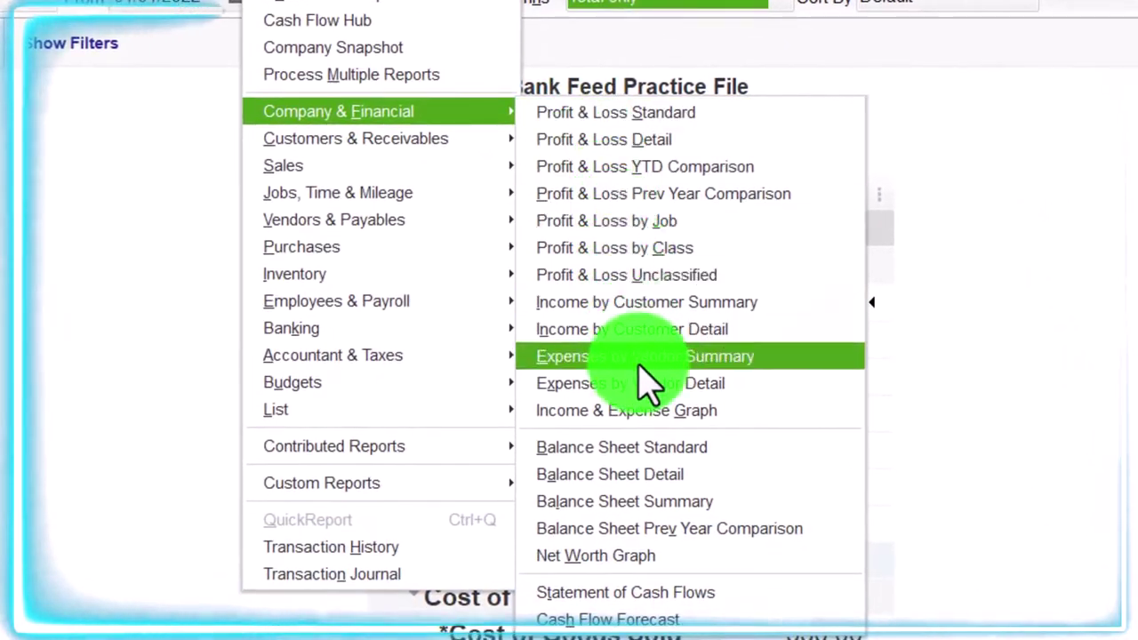
pyautogui.click(654, 458)
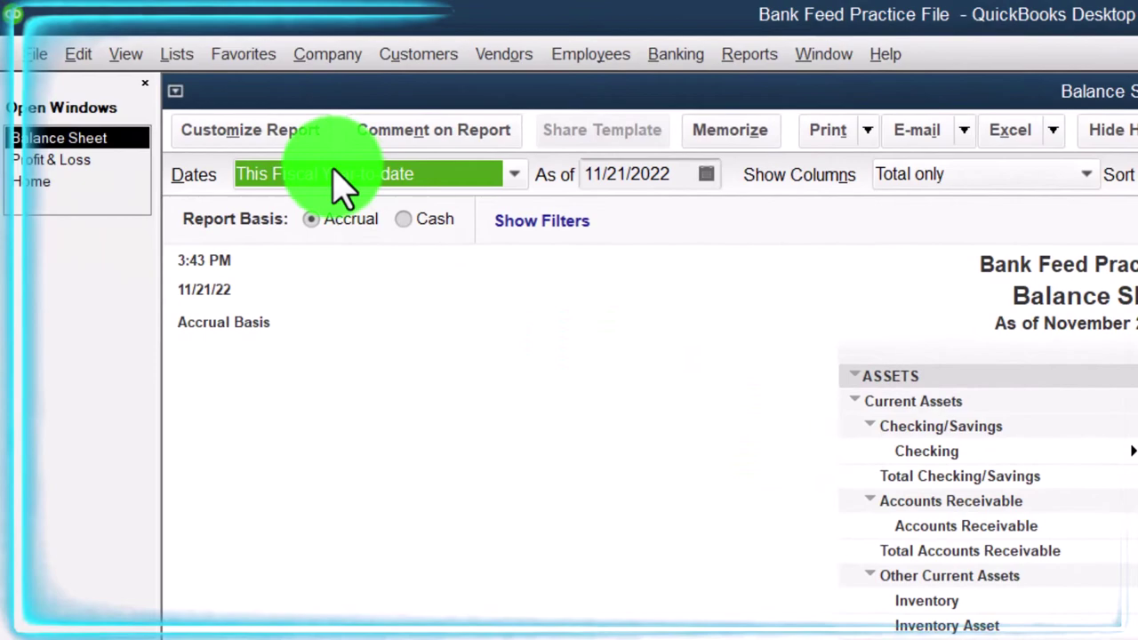
# Set the Balance Sheet column label font to size 14, applying it to all related fonts
pyautogui.click(294, 141)
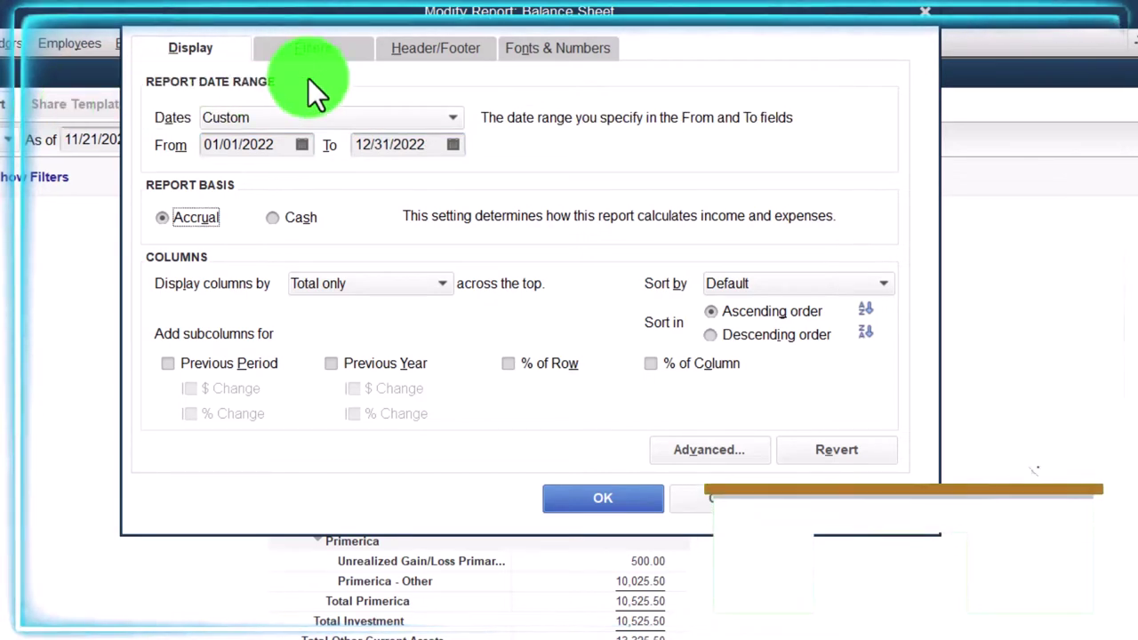
pyautogui.click(521, 47)
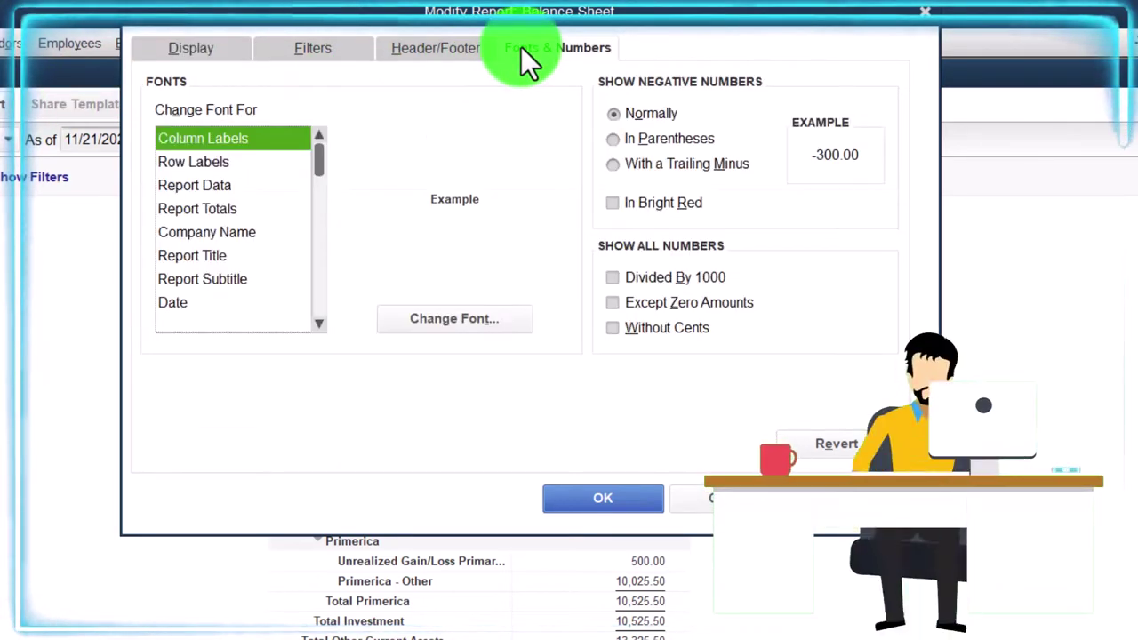
pyautogui.click(484, 314)
pyautogui.click(489, 241)
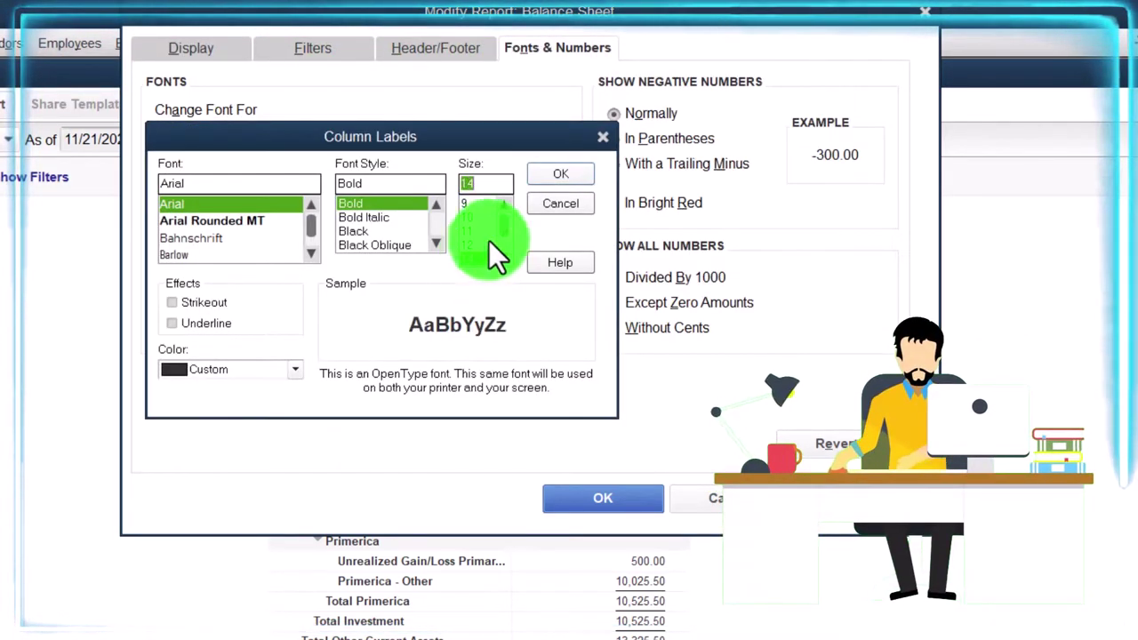
pyautogui.click(542, 174)
pyautogui.click(343, 287)
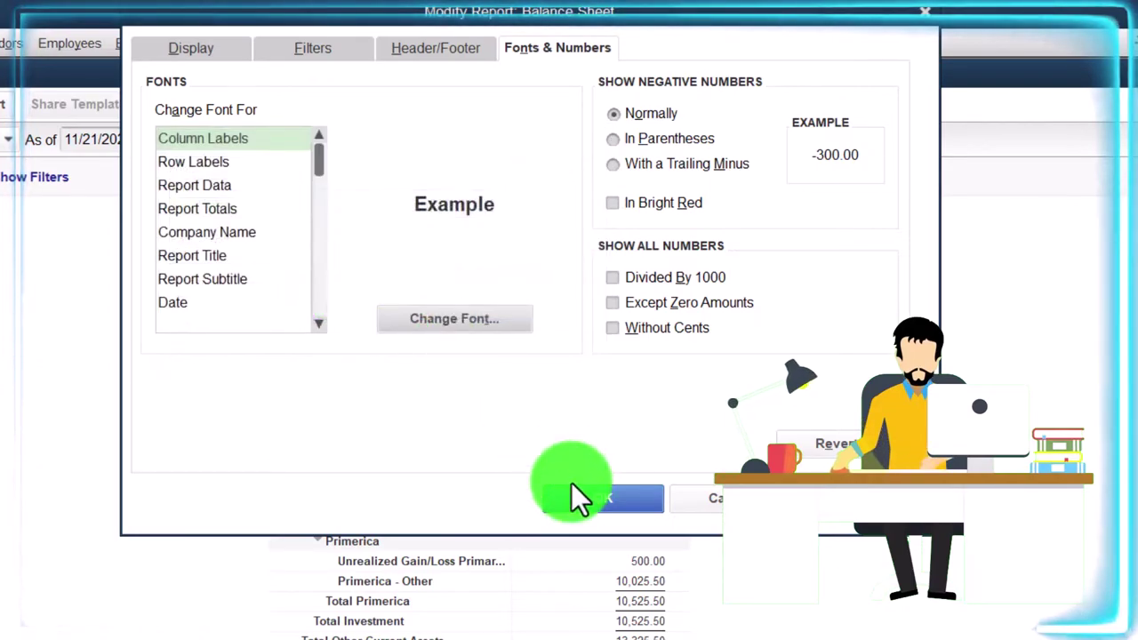
pyautogui.click(580, 489)
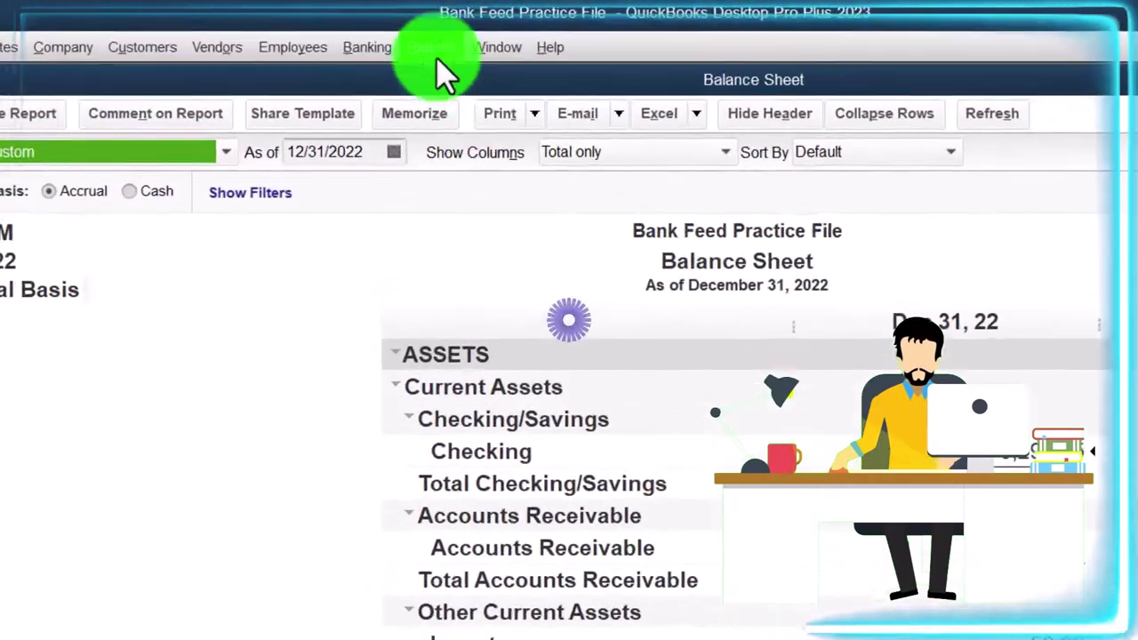
# Open the Bank Feeds Center showing Wells Fargo Checking with 30 pending transactions
pyautogui.click(368, 30)
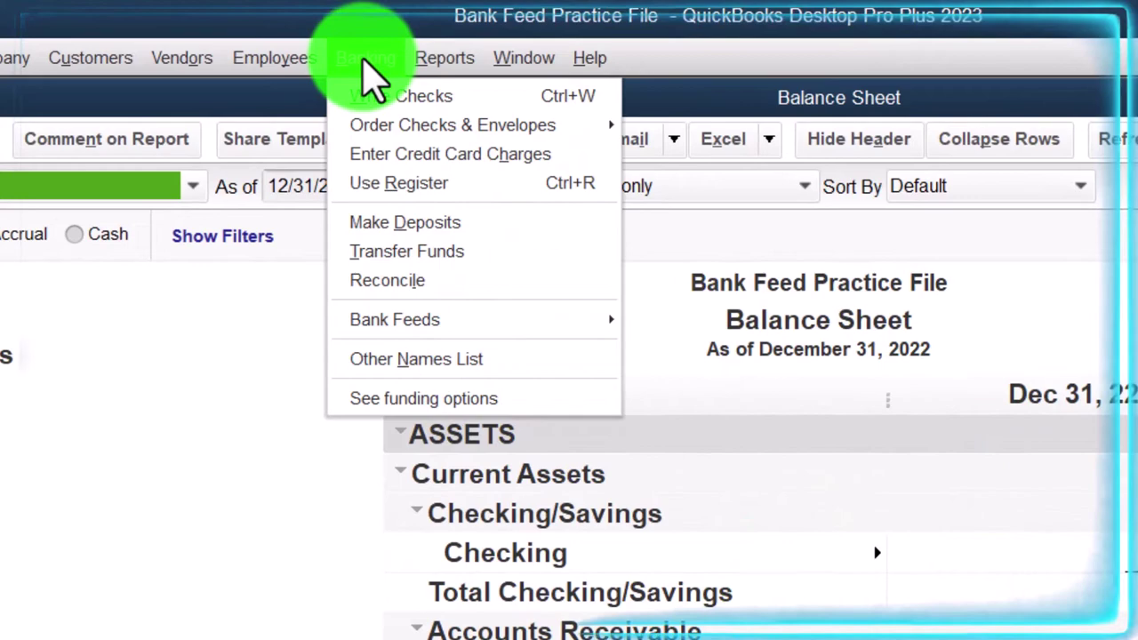
pyautogui.moveTo(421, 331)
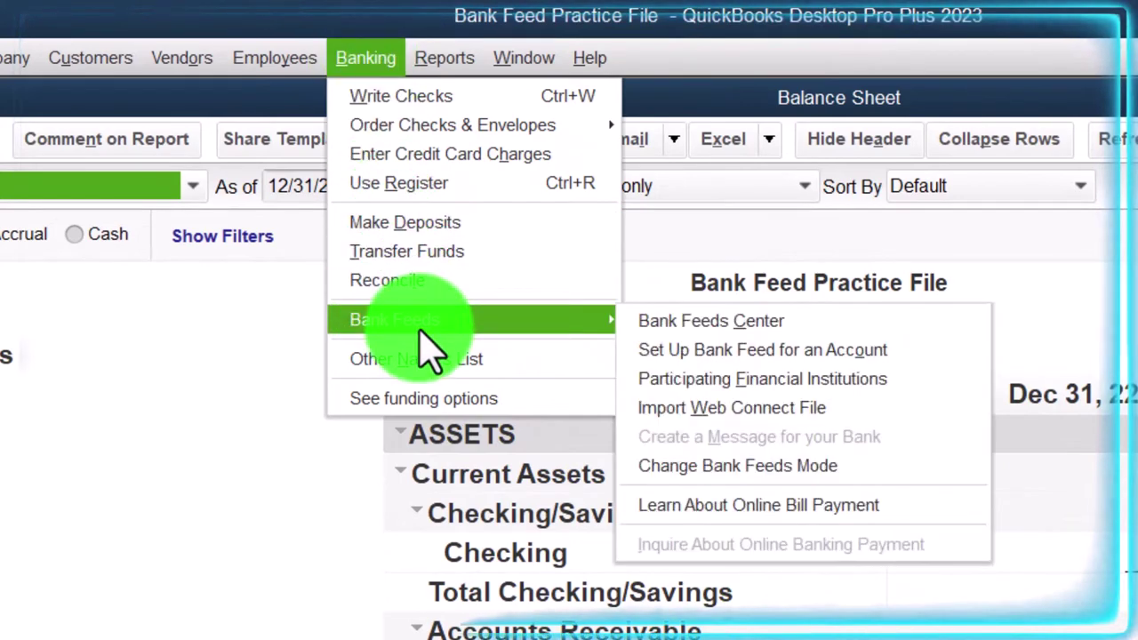
pyautogui.click(691, 322)
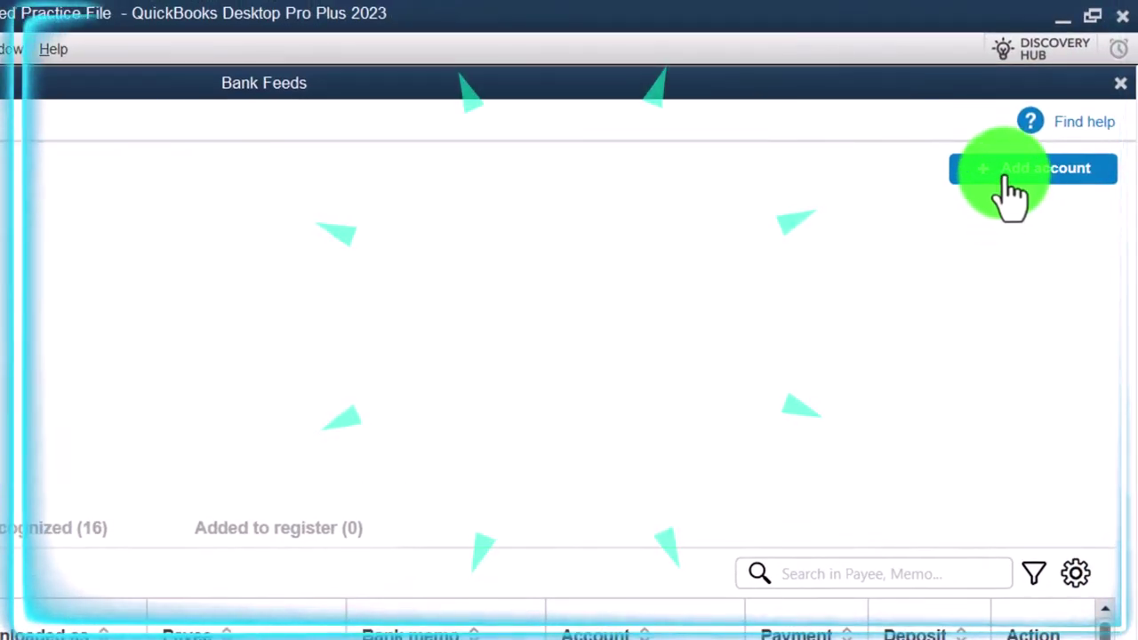
# Back out of bank feed setup without closing windows, then open the Chart of Accounts
pyautogui.click(155, 48)
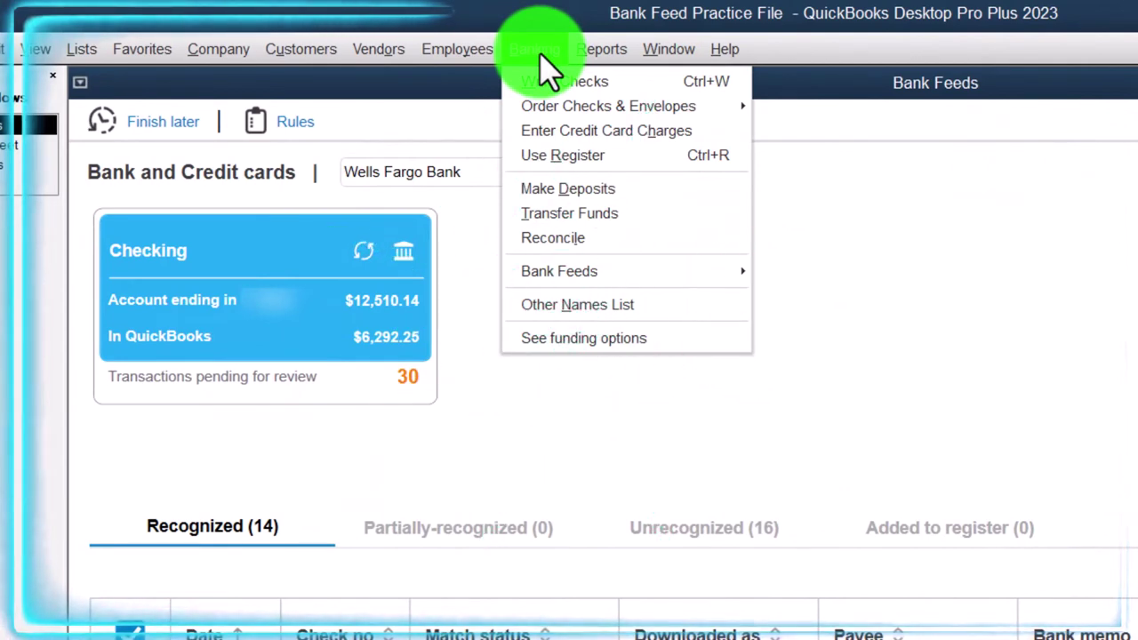
pyautogui.moveTo(596, 285)
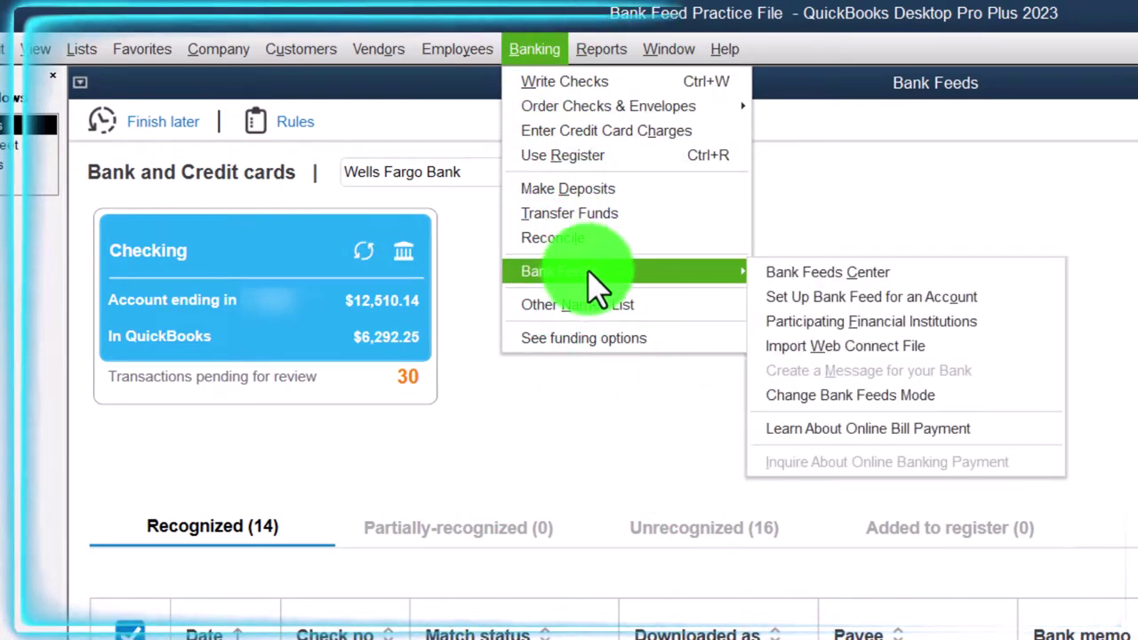
pyautogui.click(946, 300)
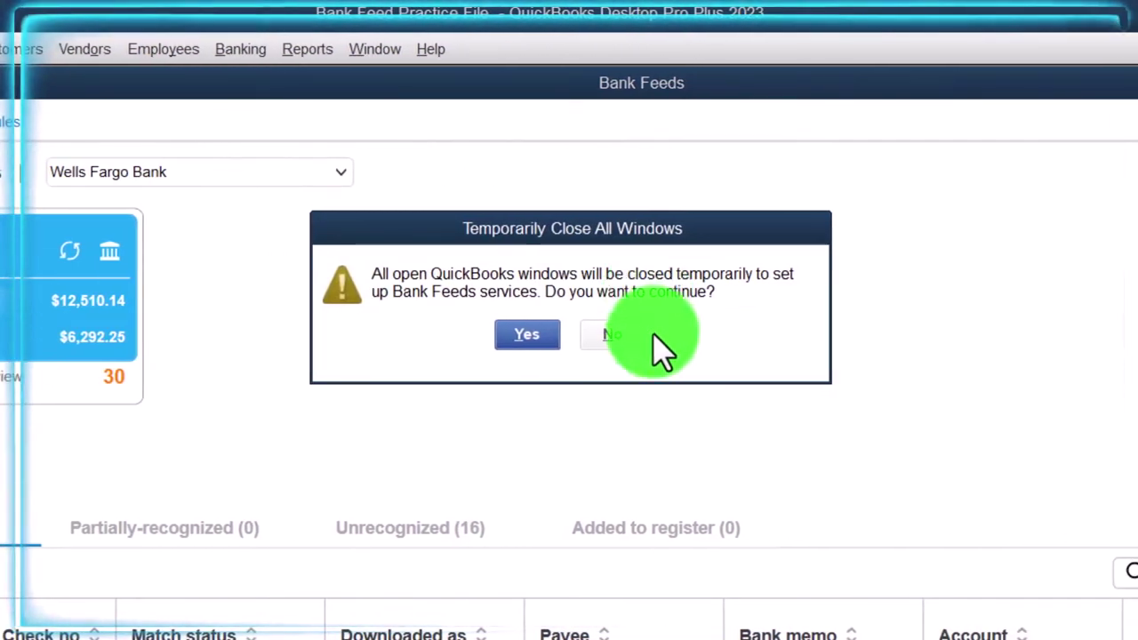
pyautogui.click(635, 345)
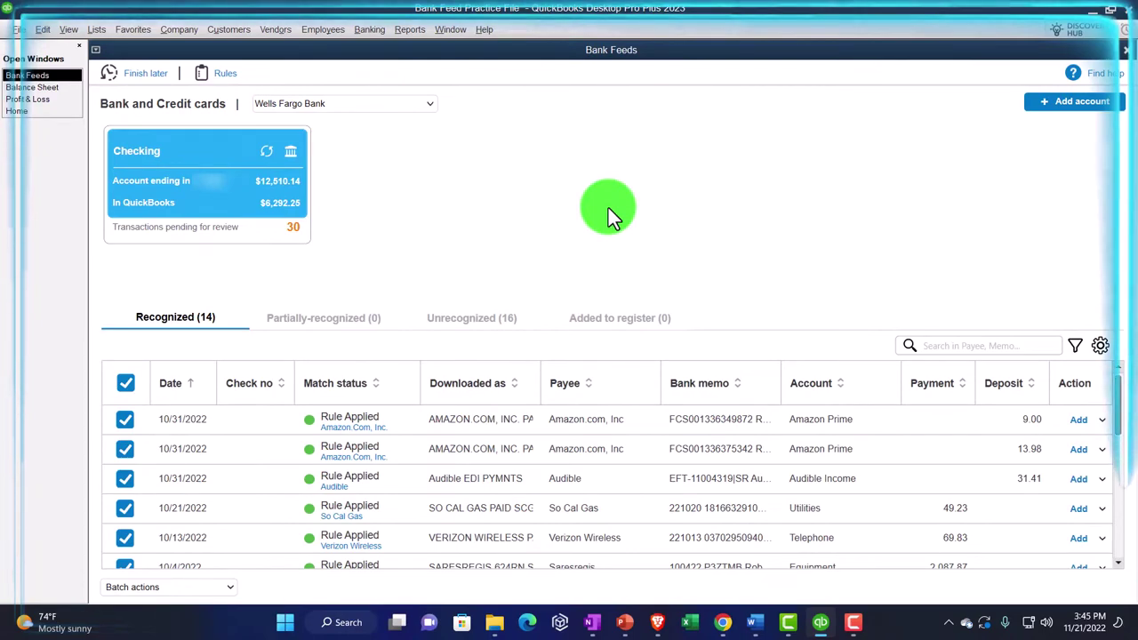
pyautogui.click(96, 29)
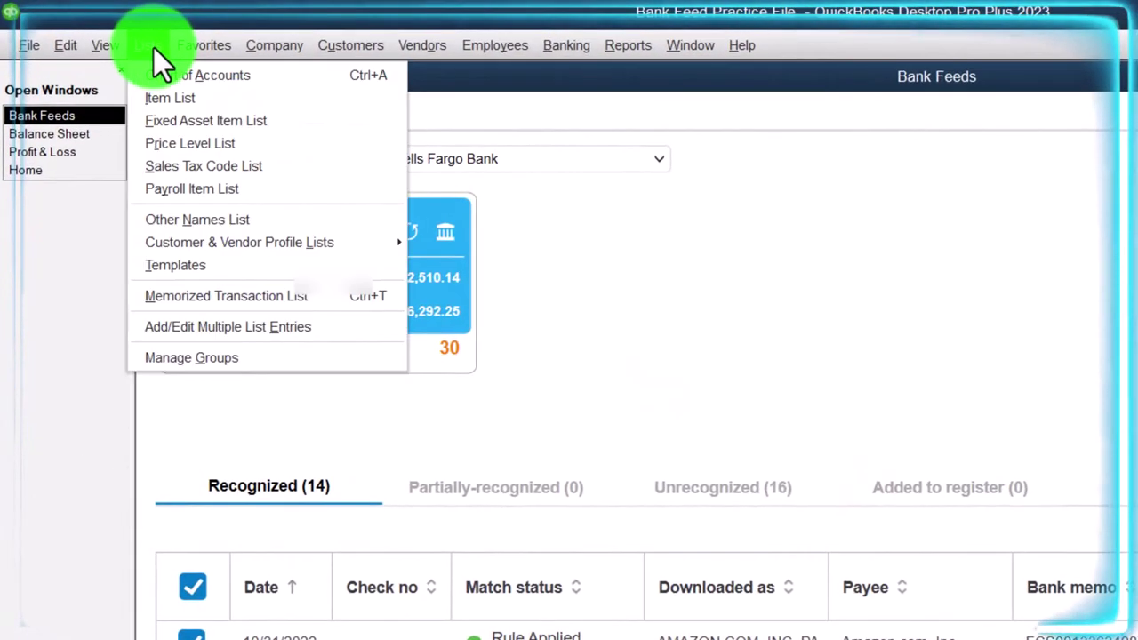
pyautogui.click(275, 80)
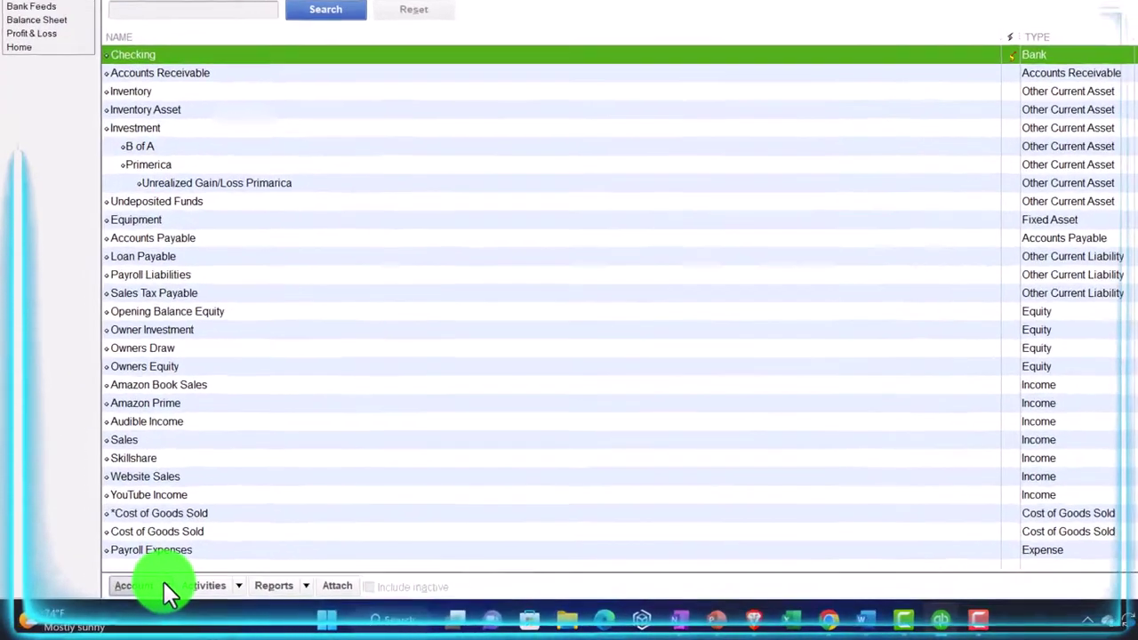
pyautogui.click(141, 589)
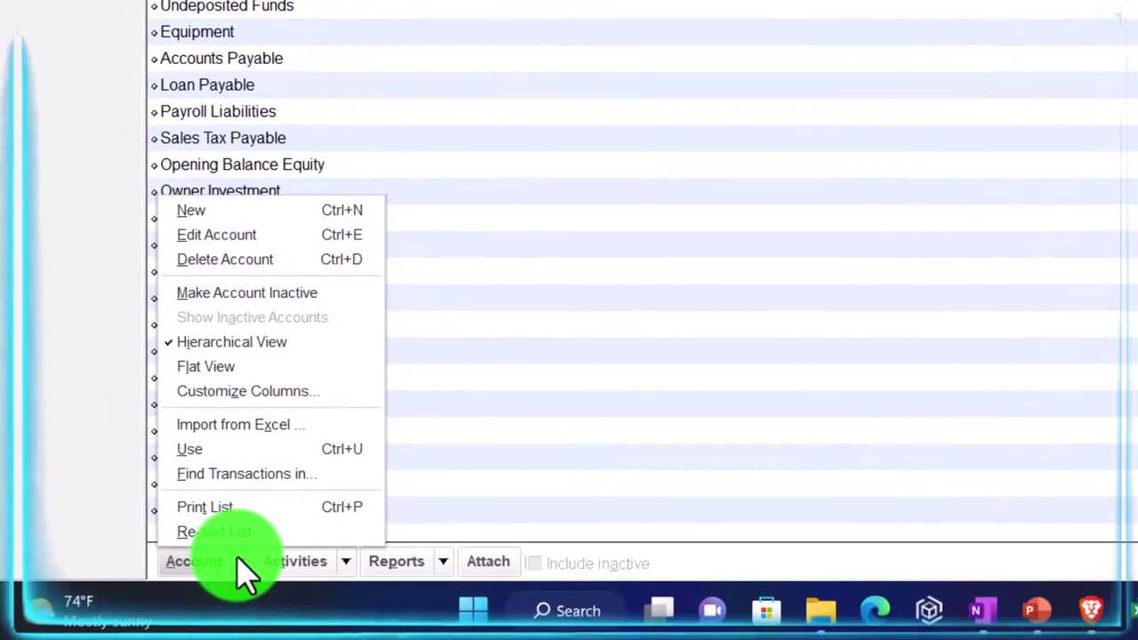
pyautogui.click(205, 210)
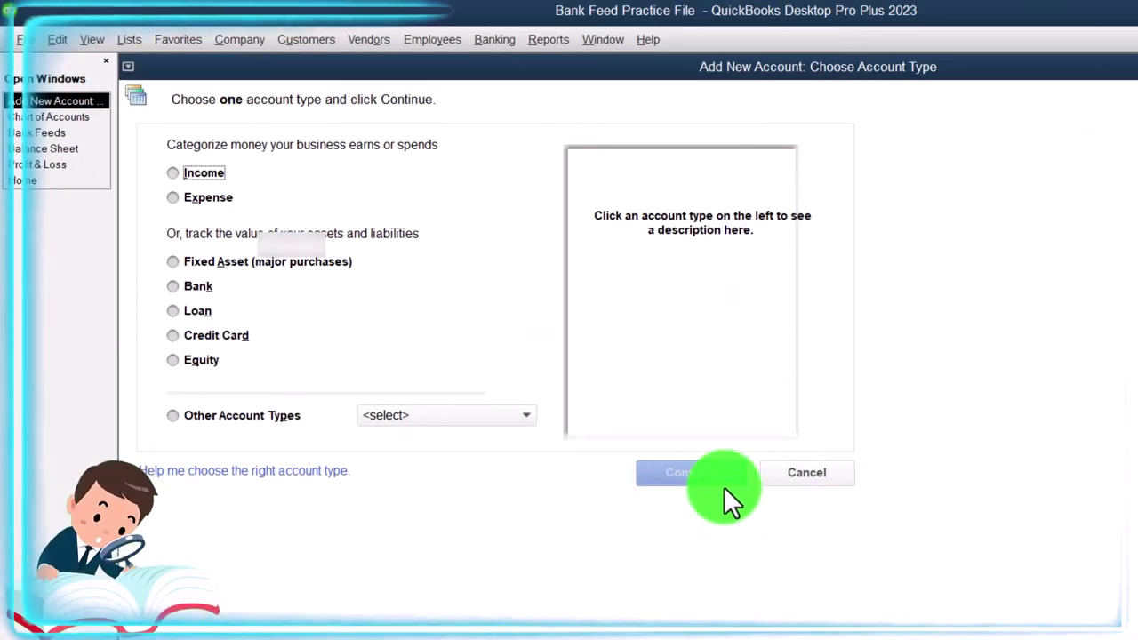
pyautogui.click(208, 336)
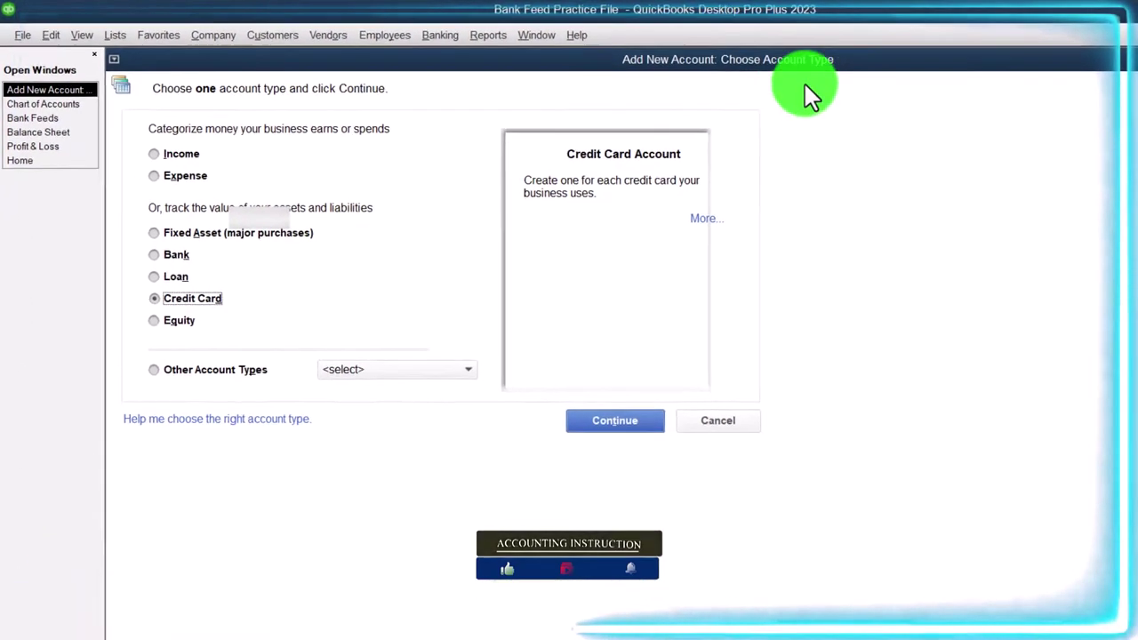
# Abandon the new account and start Set Up Bank Feed for an Account, closing all windows
pyautogui.click(1128, 56)
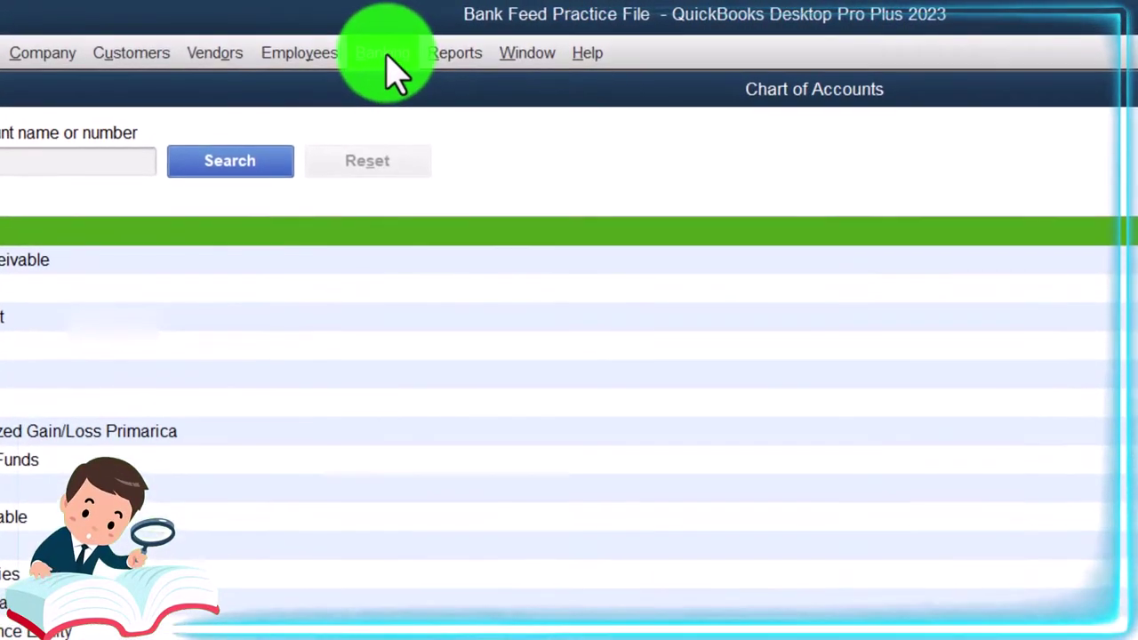
pyautogui.click(369, 31)
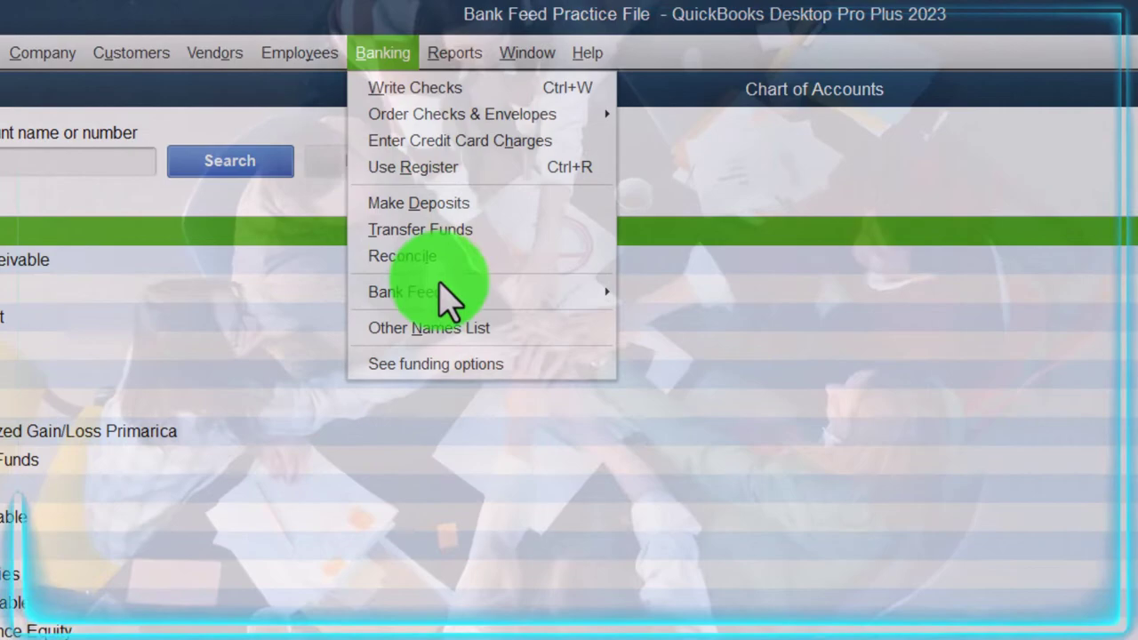
pyautogui.moveTo(498, 296)
pyautogui.click(681, 323)
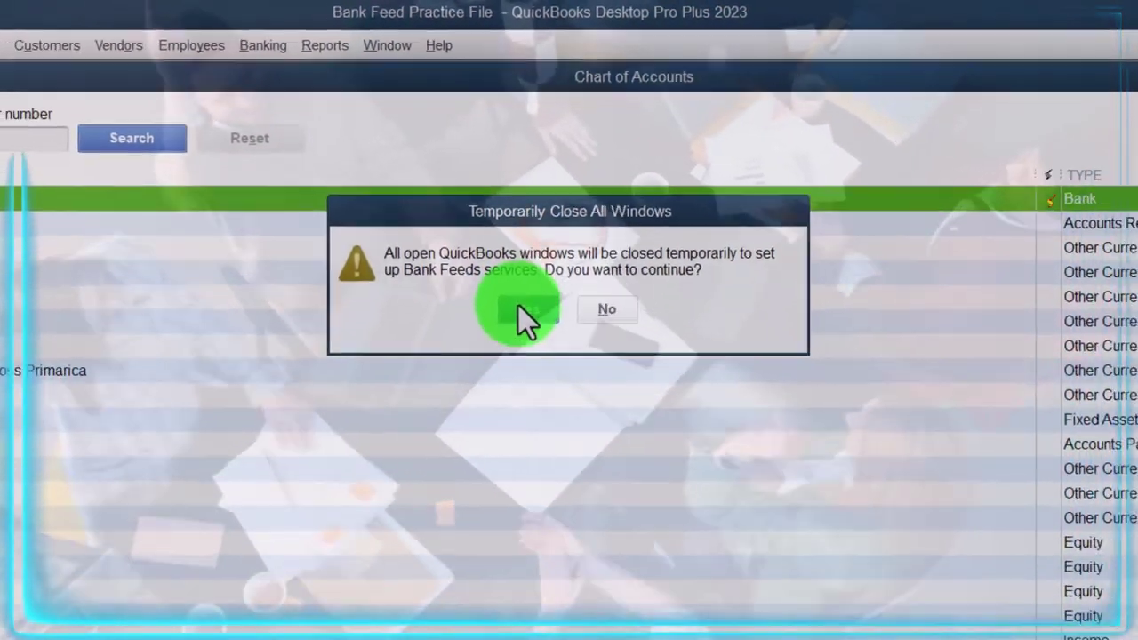
pyautogui.click(606, 360)
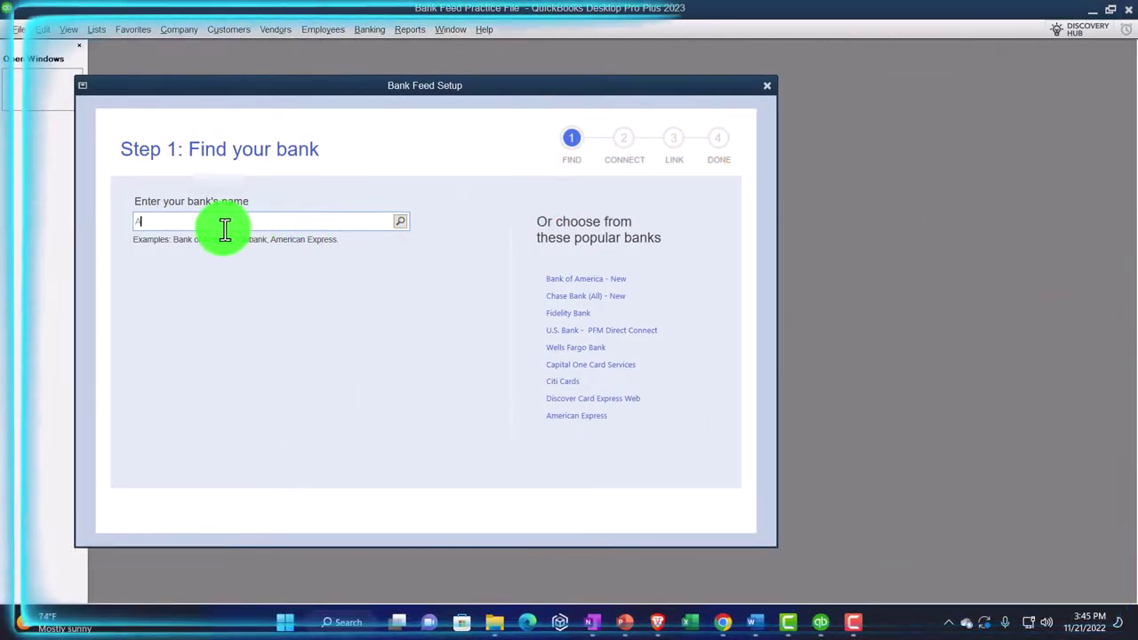
# Search the bank name 'Amer' and select American Express
pyautogui.write('mar')
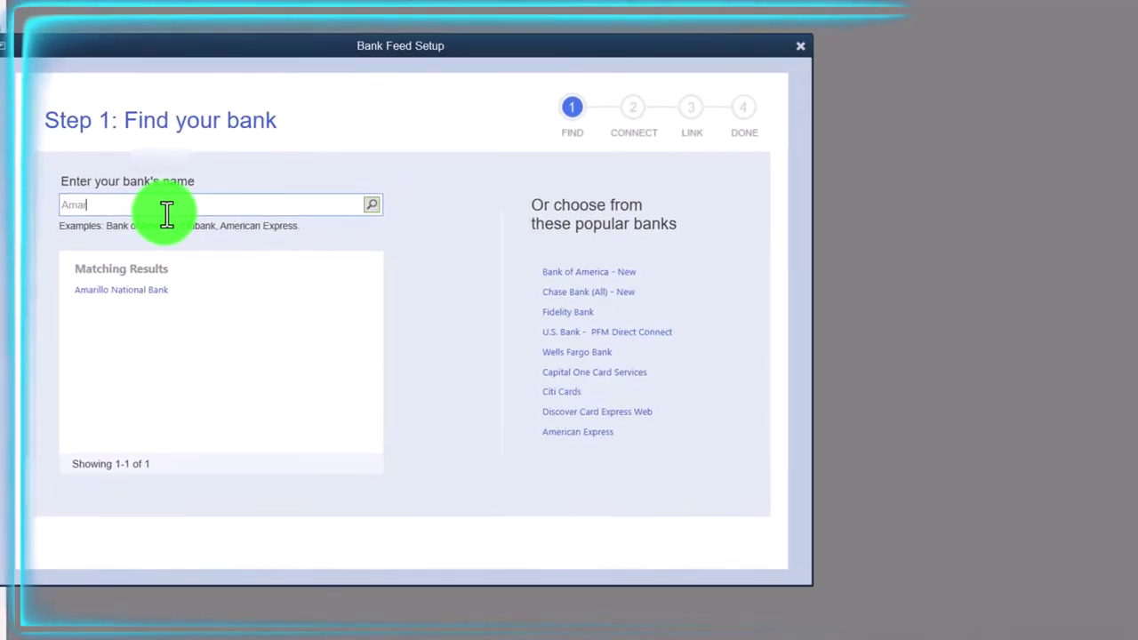
pyautogui.press('BackSpace')
pyautogui.press('BackSpace')
pyautogui.write('er')
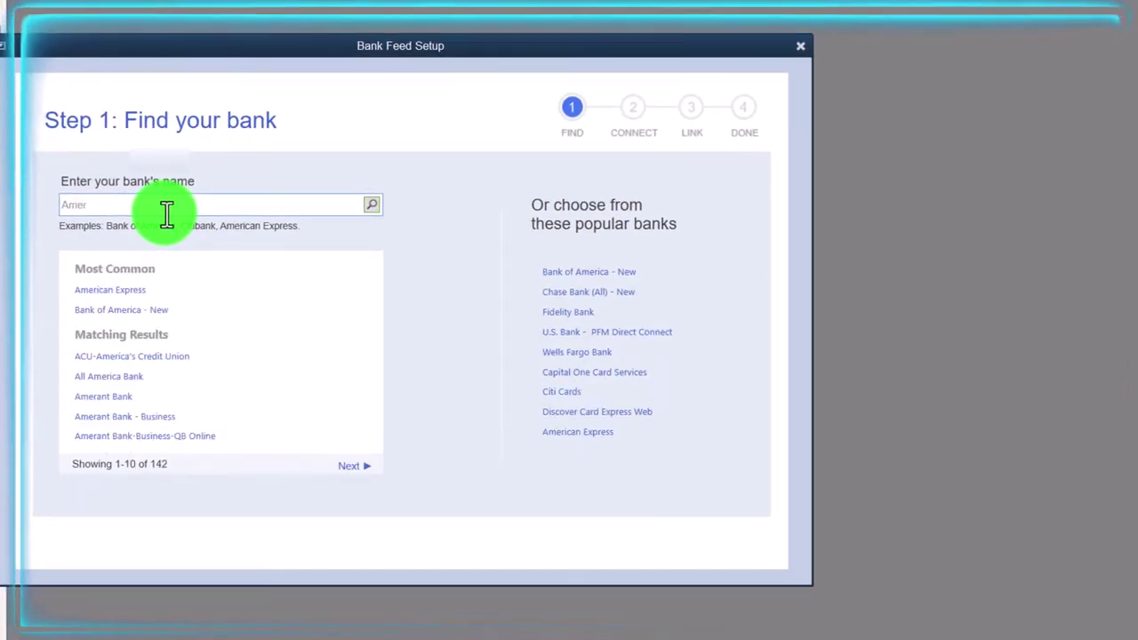
pyautogui.click(144, 288)
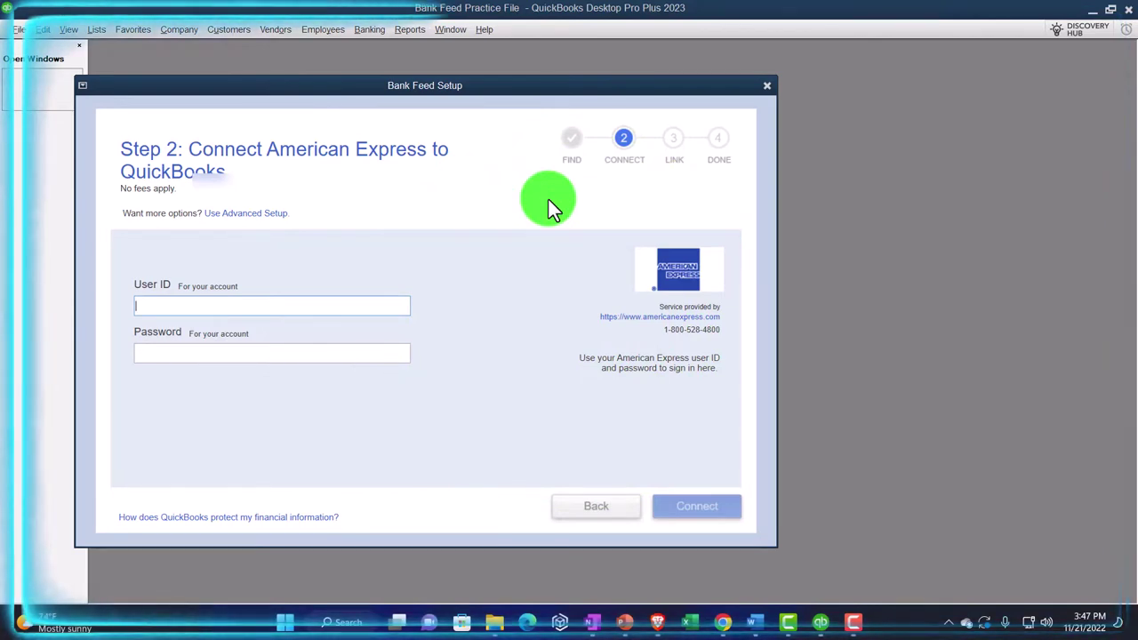
# Close the Bank Feed Setup dialog
pyautogui.click(768, 85)
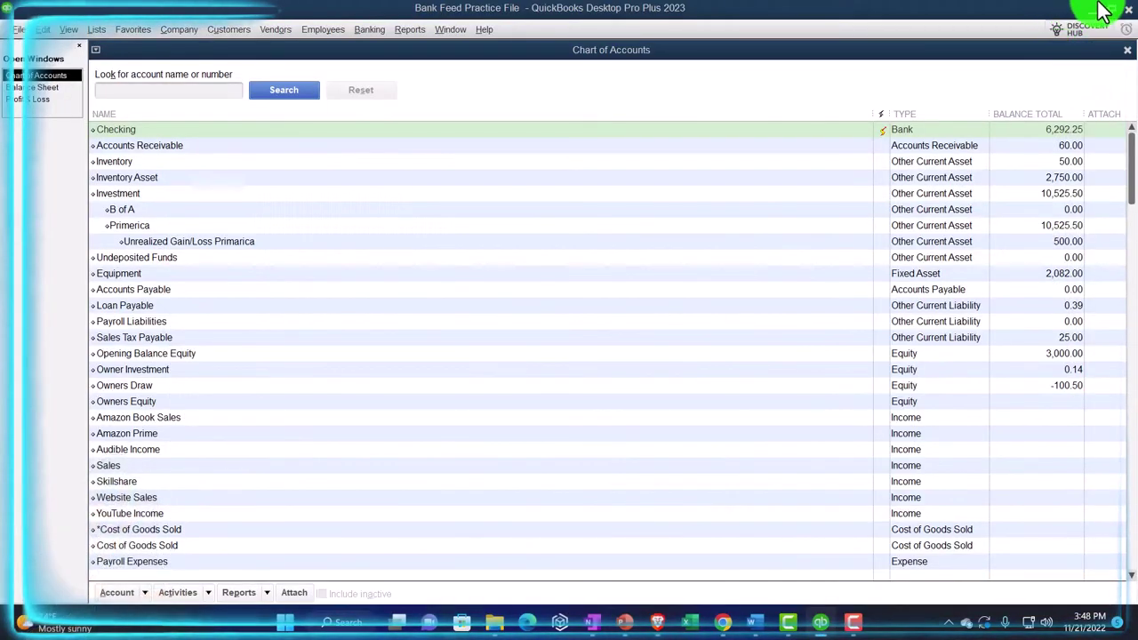
# Inspect the CreditCard5 desktop file's properties, confirming it is a QuickBooks .qbo file
pyautogui.click(1102, 10)
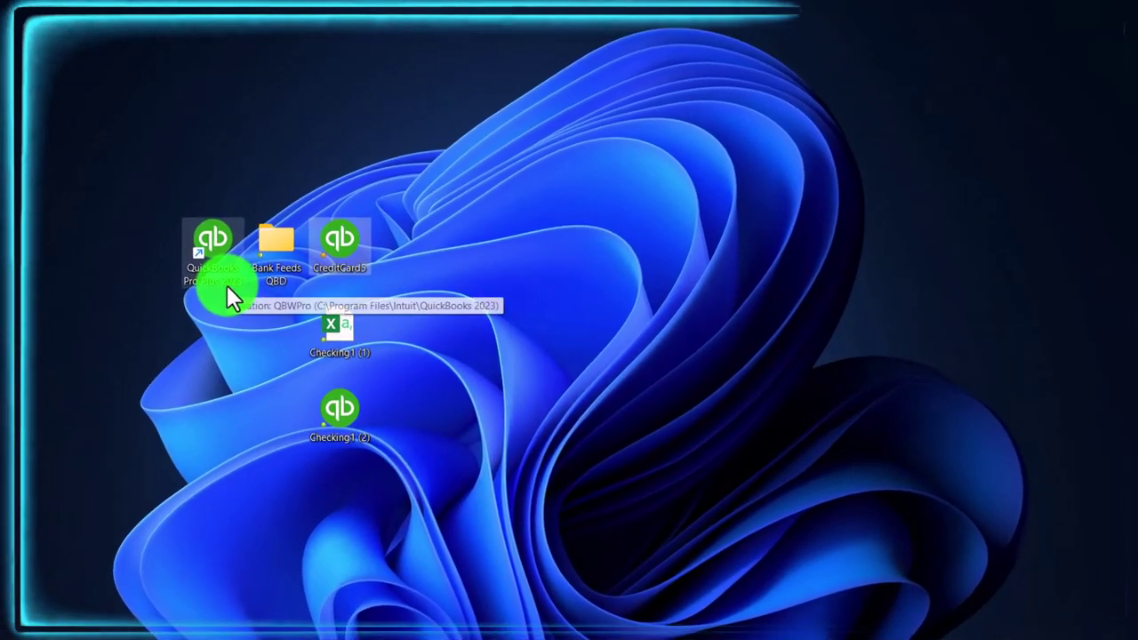
pyautogui.rightClick(348, 250)
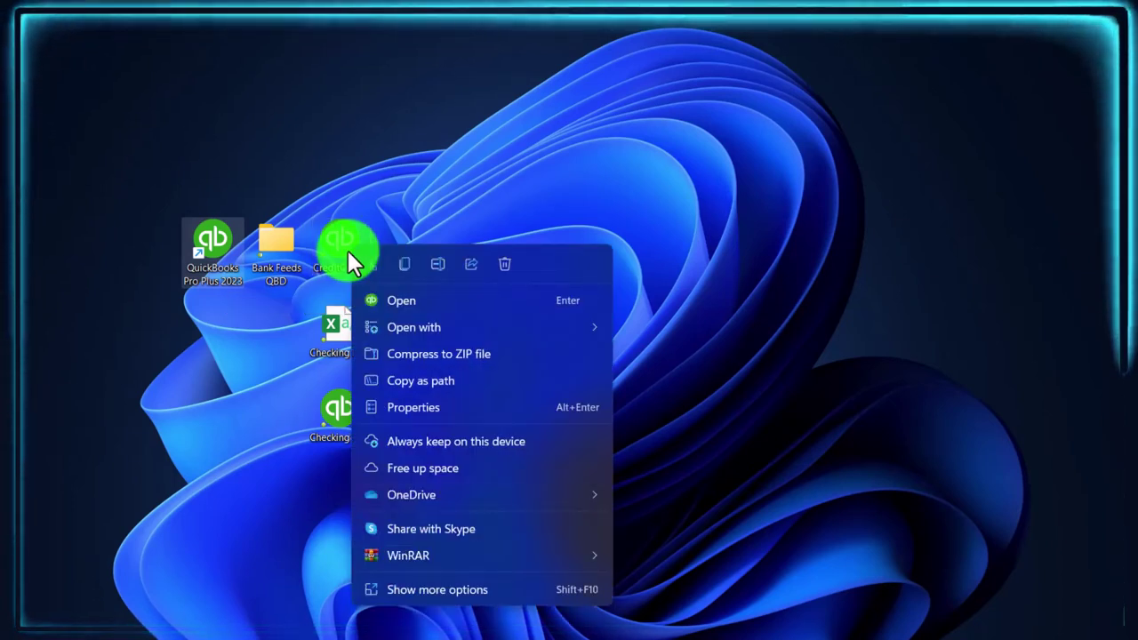
pyautogui.moveTo(377, 332)
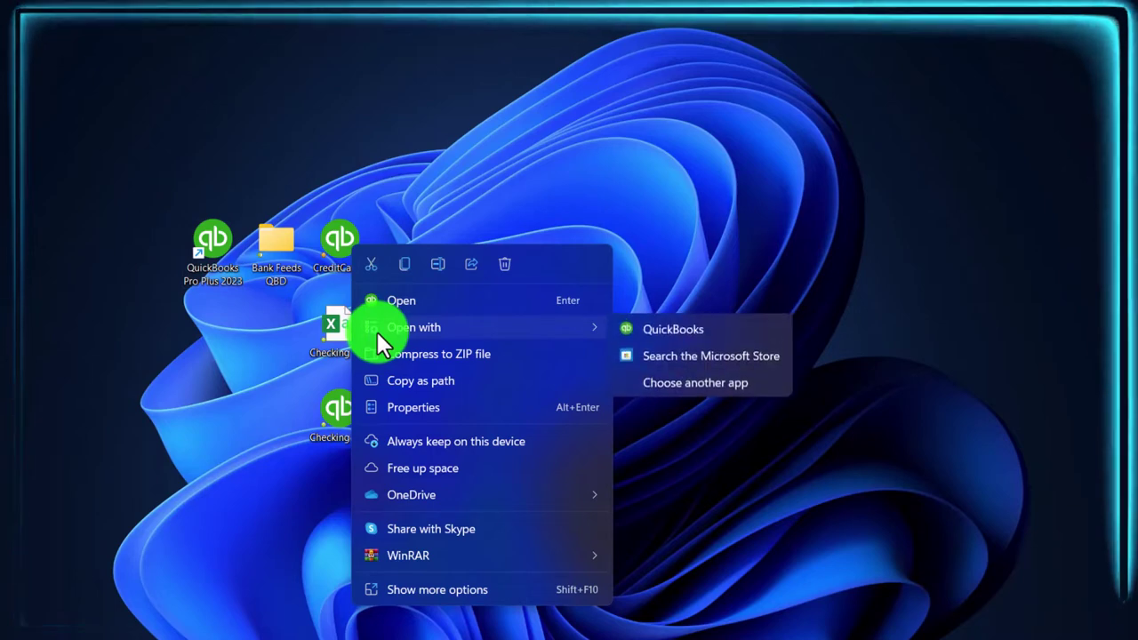
pyautogui.click(410, 406)
pyautogui.moveTo(497, 238); pyautogui.dragTo(634, 62)
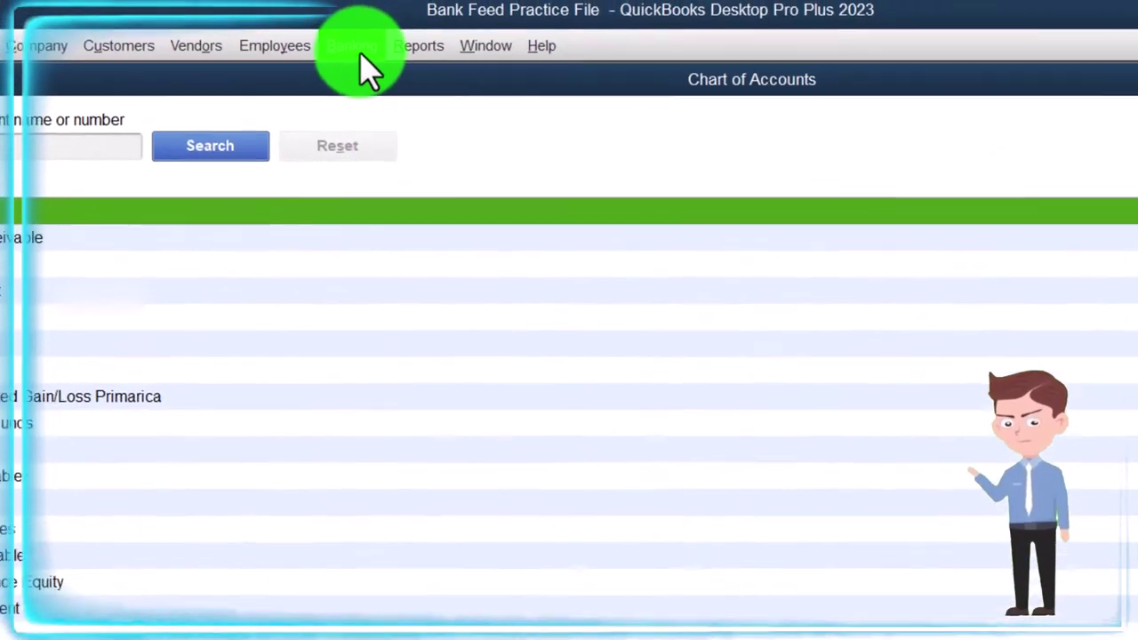
# Look over the Banking > Bank Feeds options and dismiss the menu without choosing anything
pyautogui.click(346, 5)
pyautogui.moveTo(458, 279)
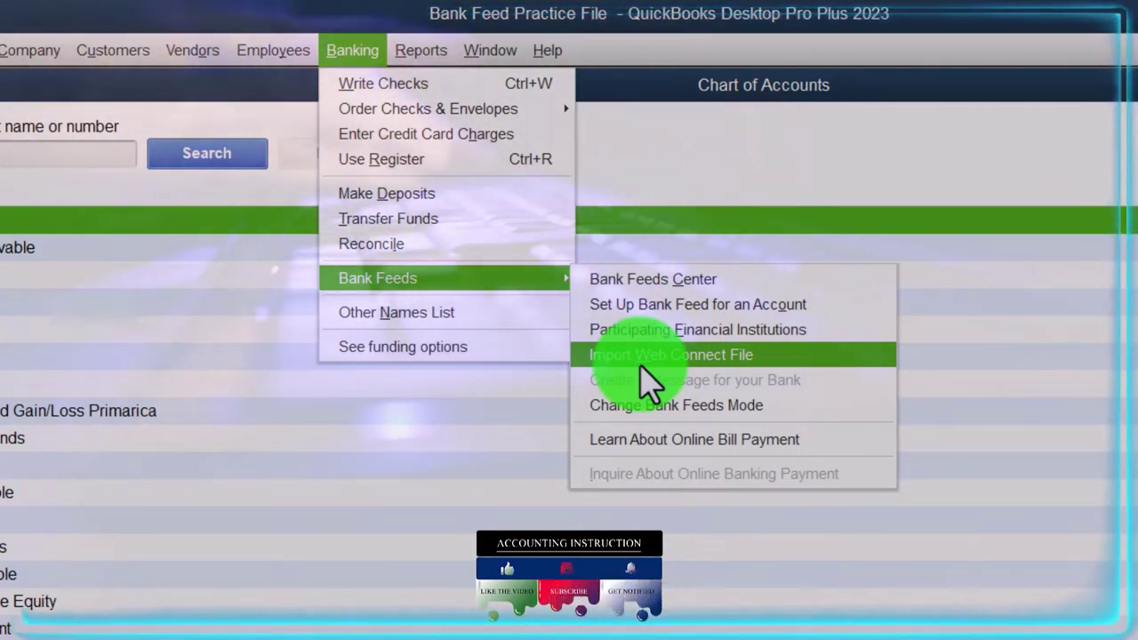
pyautogui.click(681, 166)
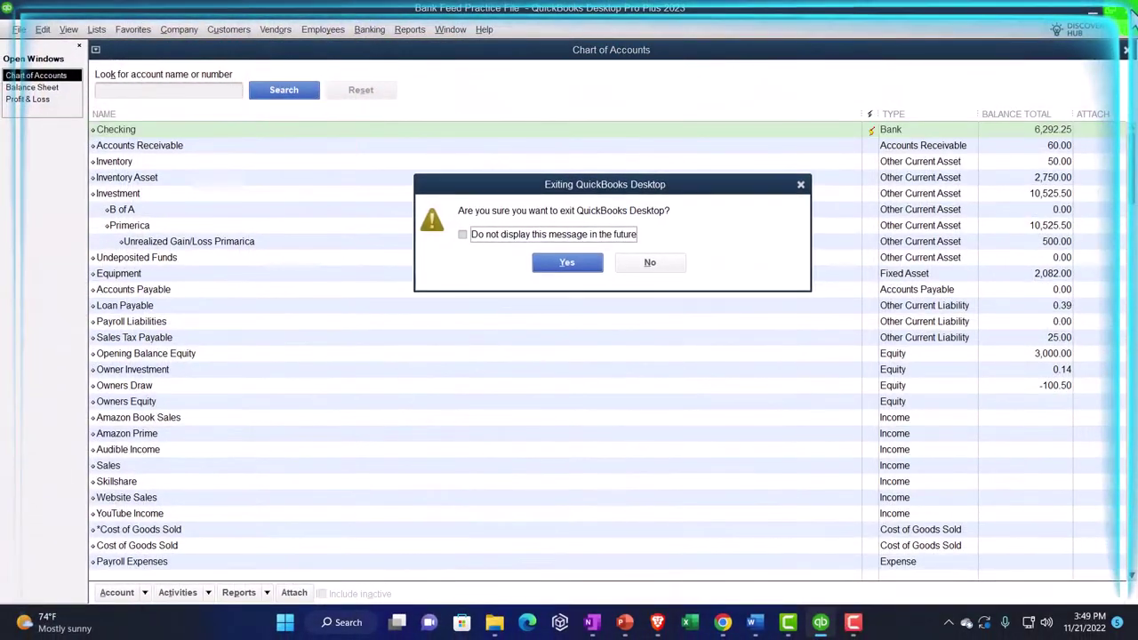
# Exit QuickBooks, reopen it via the CreditCard5 download, and log in with the admin password
pyautogui.click(585, 263)
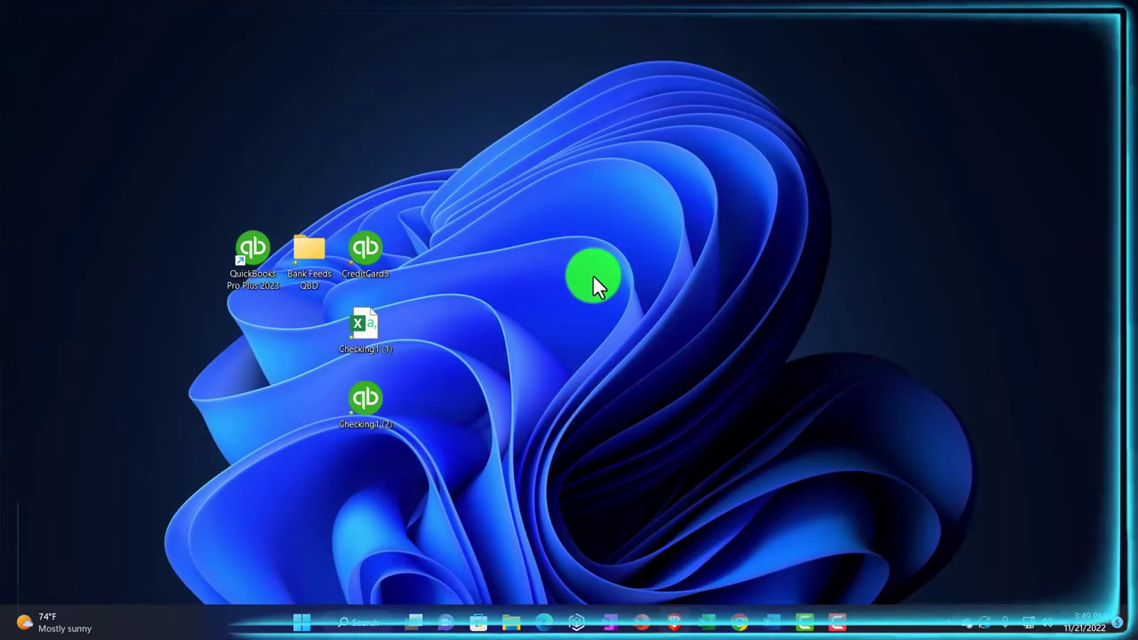
pyautogui.doubleClick(372, 250)
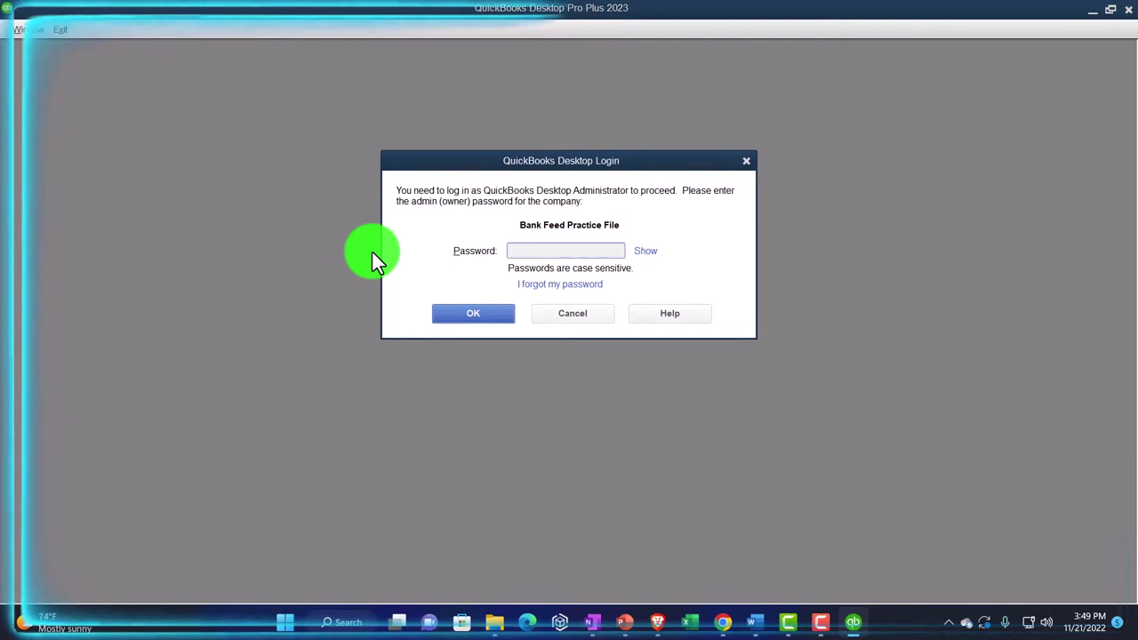
pyautogui.write('1234')
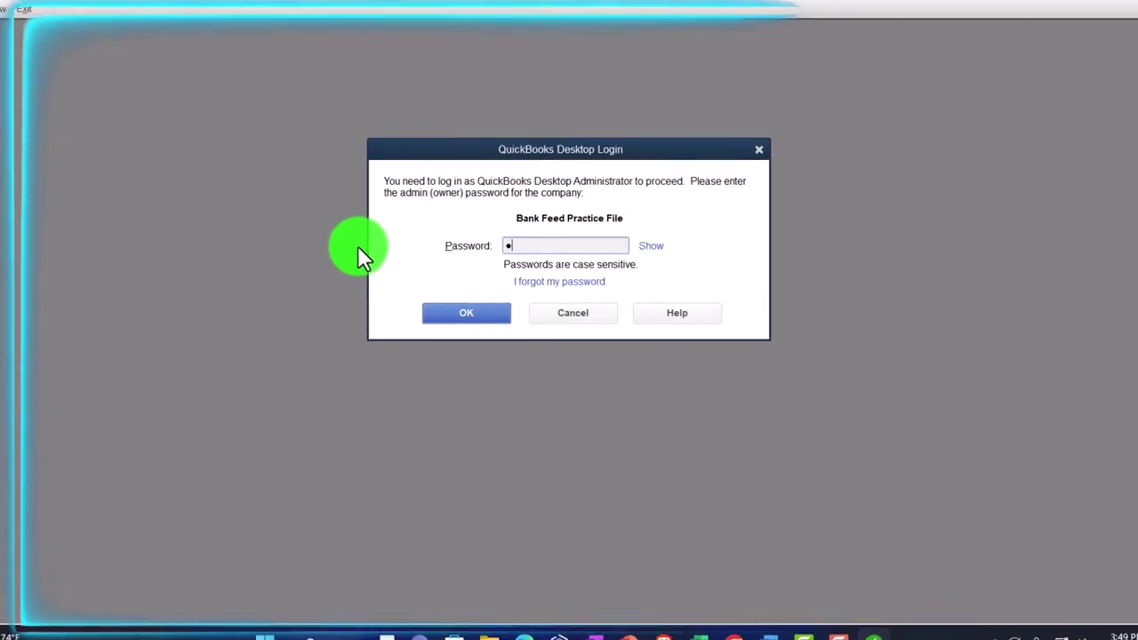
pyautogui.write('5678910')
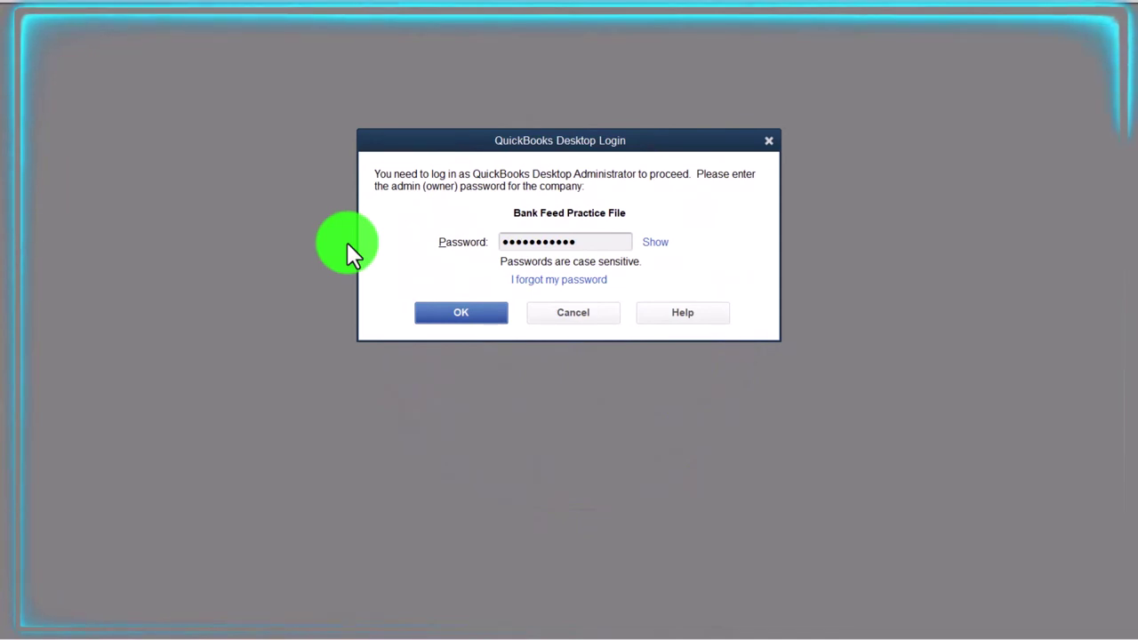
pyautogui.press('Return')
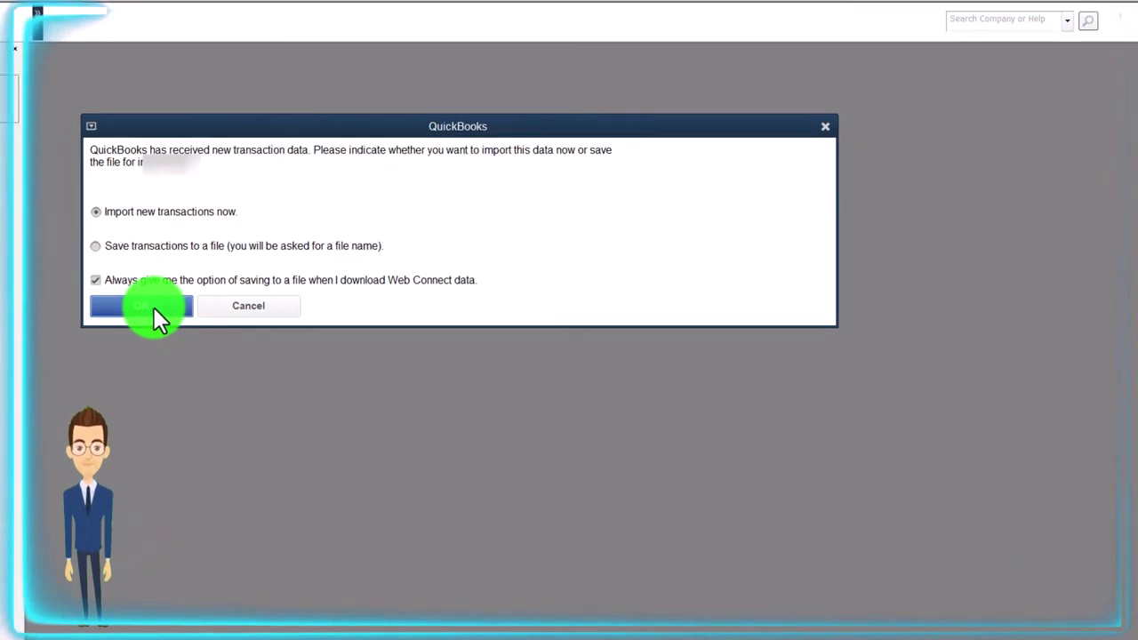
# Import the transactions now into a new account named 'Credit Card at Wells Fargo'
pyautogui.click(147, 307)
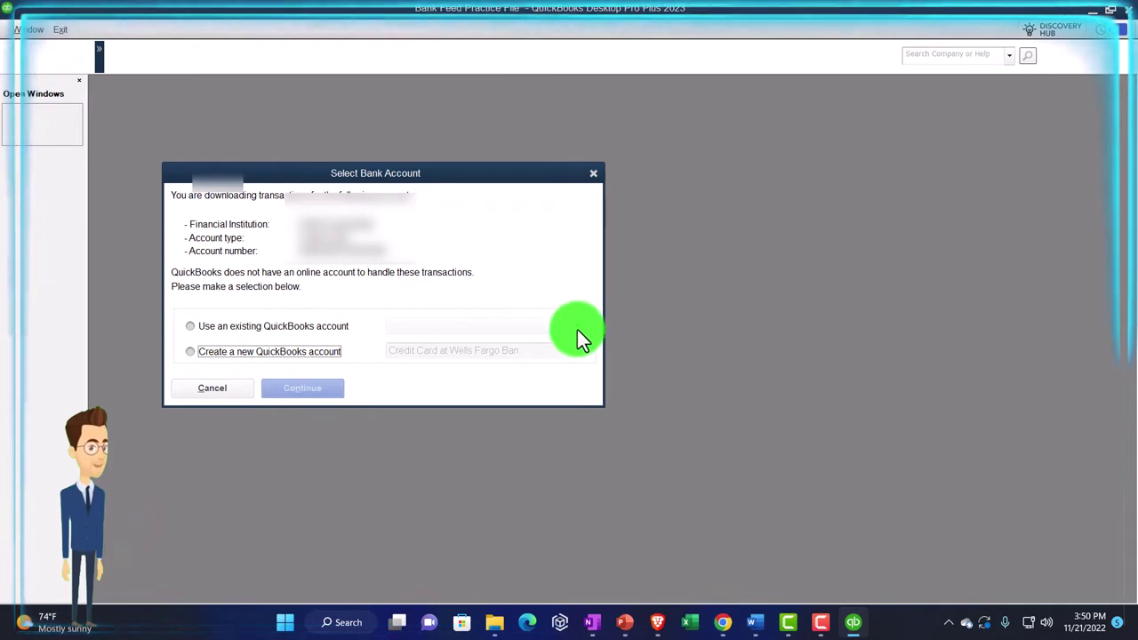
pyautogui.click(189, 352)
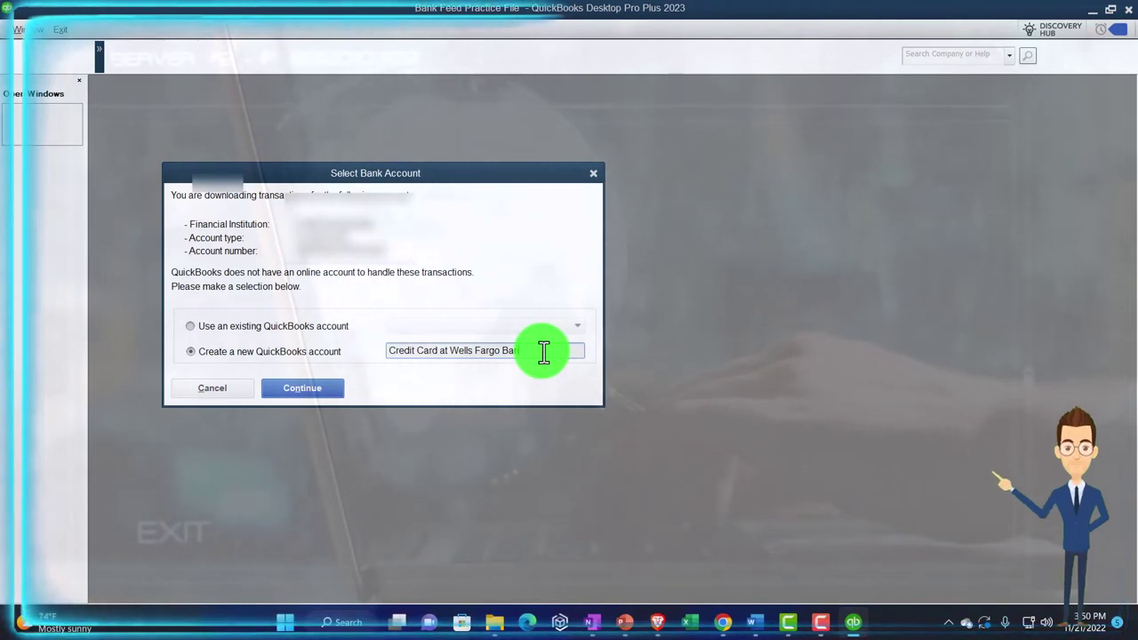
pyautogui.press('BackSpace')
pyautogui.press('BackSpace')
pyautogui.press('BackSpace')
pyautogui.press('BackSpace')
pyautogui.press('BackSpace')
pyautogui.press('BackSpace')
pyautogui.press('BackSpace')
pyautogui.press('BackSpace')
pyautogui.press('BackSpace')
pyautogui.press('BackSpace')
pyautogui.press('BackSpace')
pyautogui.press('BackSpace')
pyautogui.press('BackSpace')
pyautogui.press('BackSpace')
pyautogui.press('BackSpace')
pyautogui.press('BackSpace')
pyautogui.press('BackSpace')
pyautogui.press('BackSpace')
pyautogui.press('BackSpace')
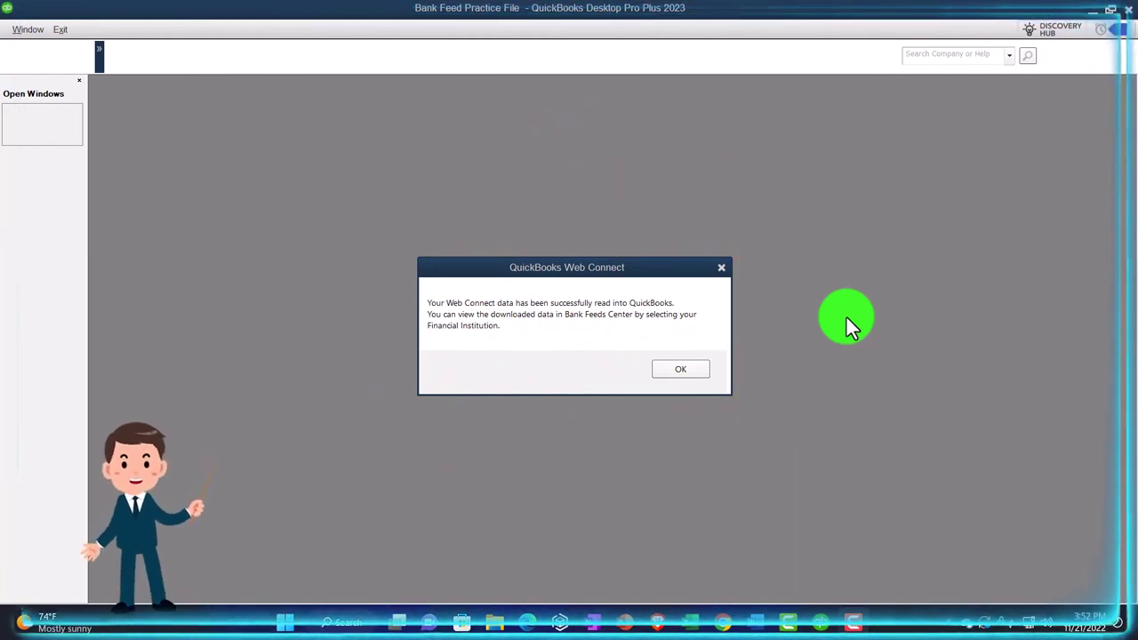
pyautogui.click(701, 367)
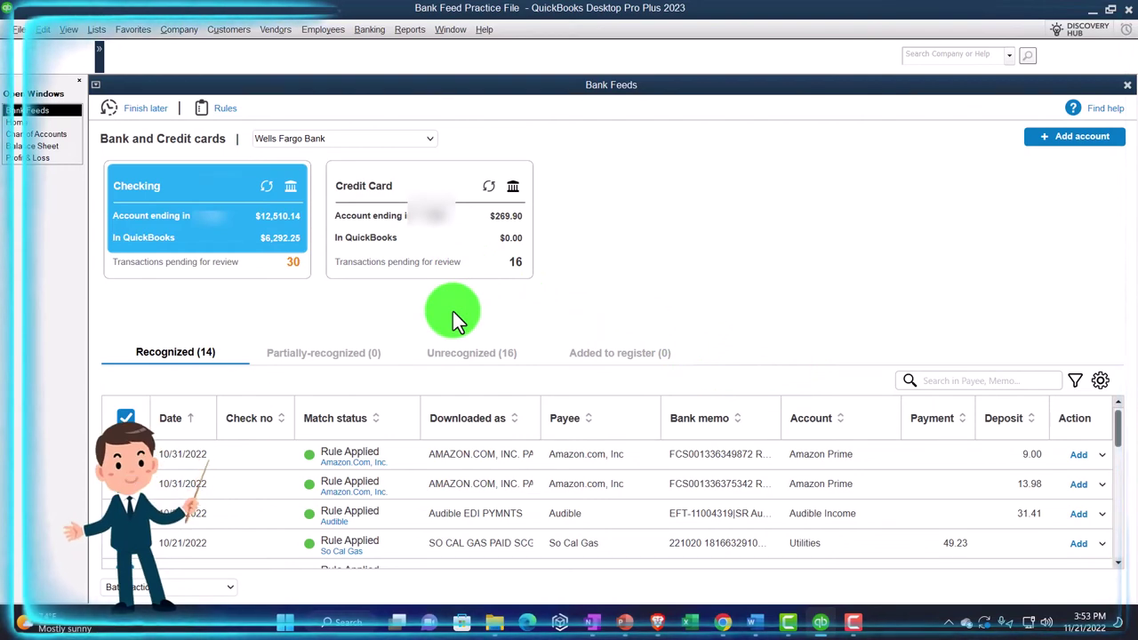
# Close Bank Feeds to reveal the Home page, toggling the top icon bar on and off again
pyautogui.click(1127, 84)
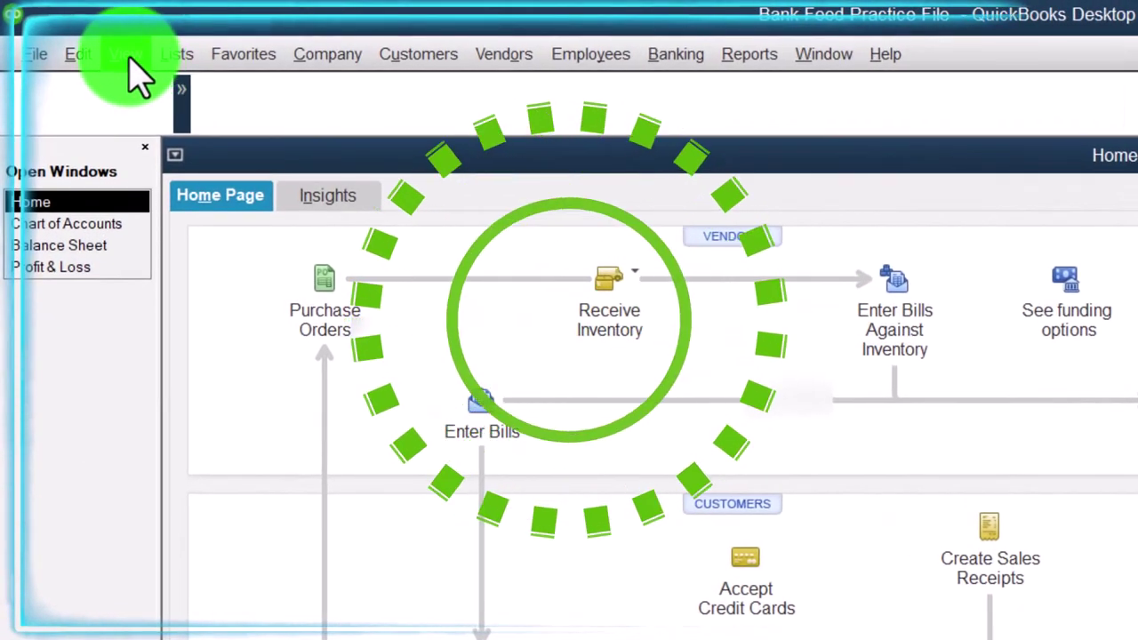
pyautogui.click(97, 42)
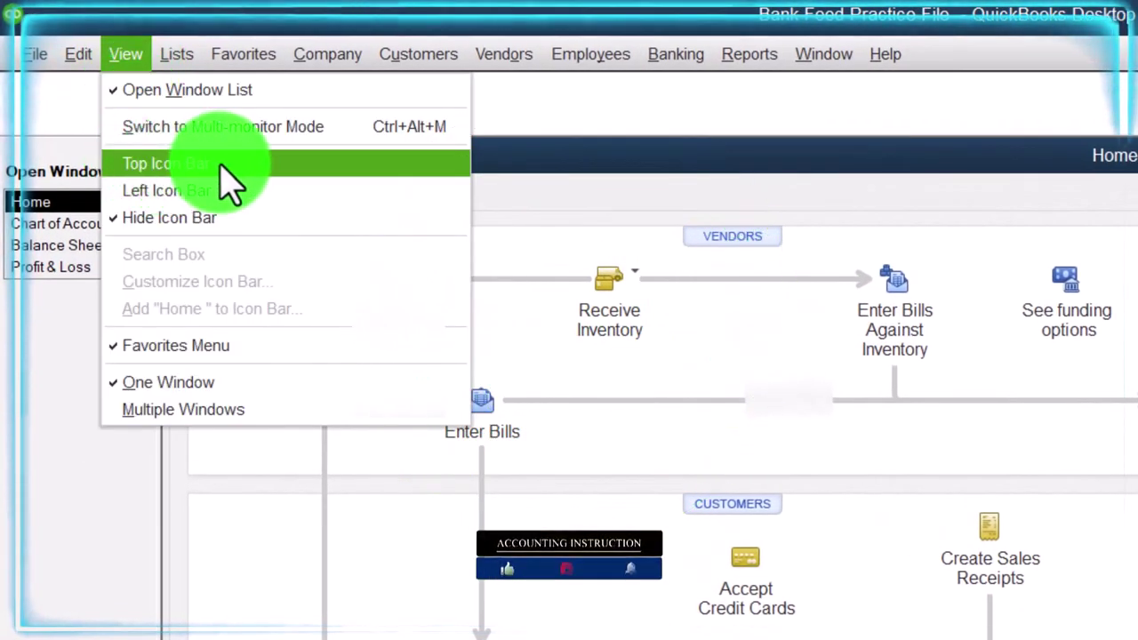
pyautogui.click(224, 168)
pyautogui.click(127, 55)
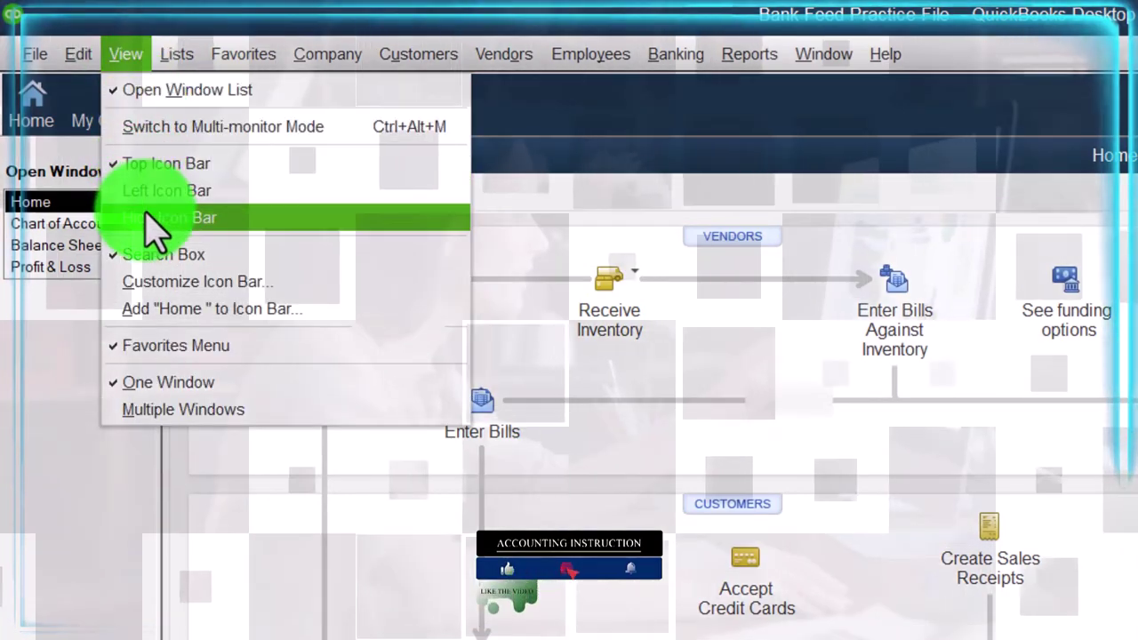
pyautogui.click(149, 218)
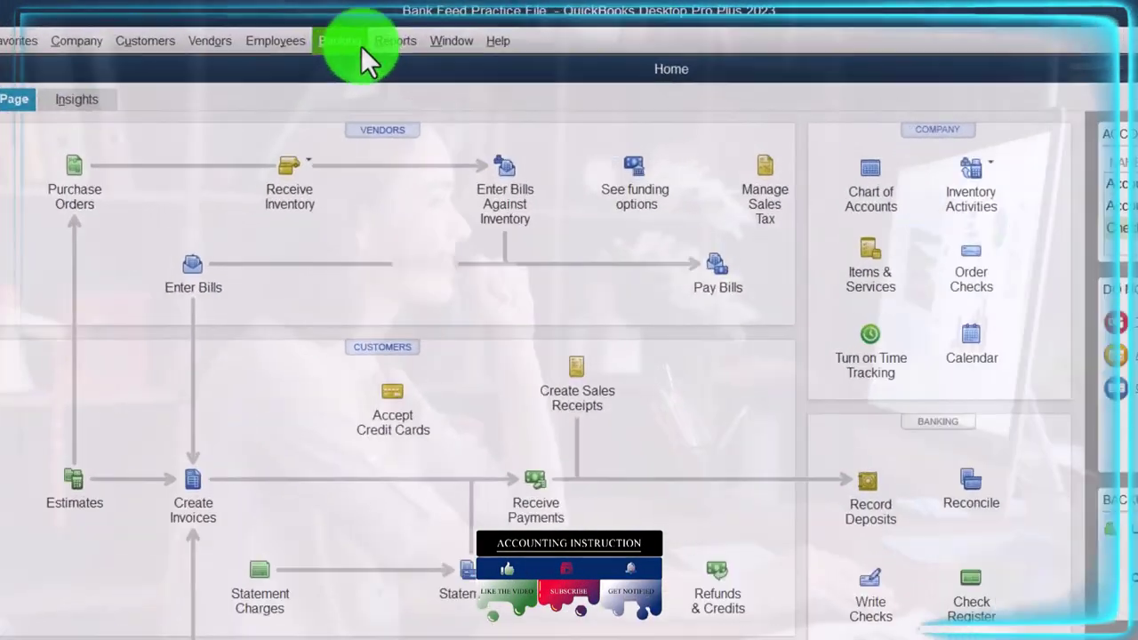
# Open the Bank Feeds Center, listing Checking with 30 pending and Credit Card with 16
pyautogui.click(380, 32)
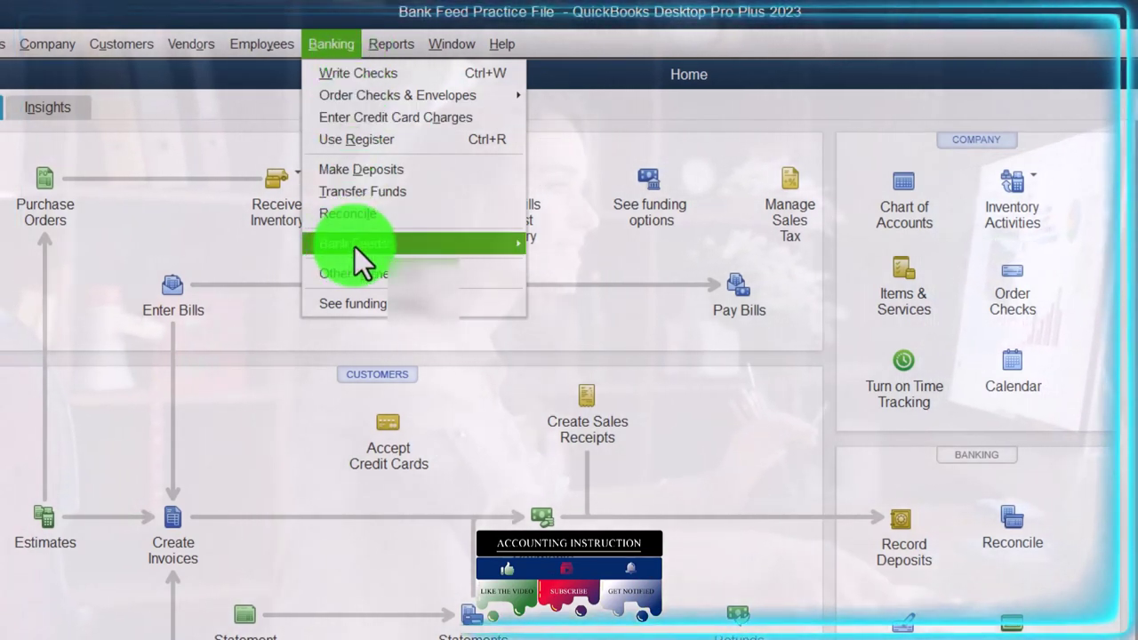
pyautogui.moveTo(355, 245)
pyautogui.click(601, 238)
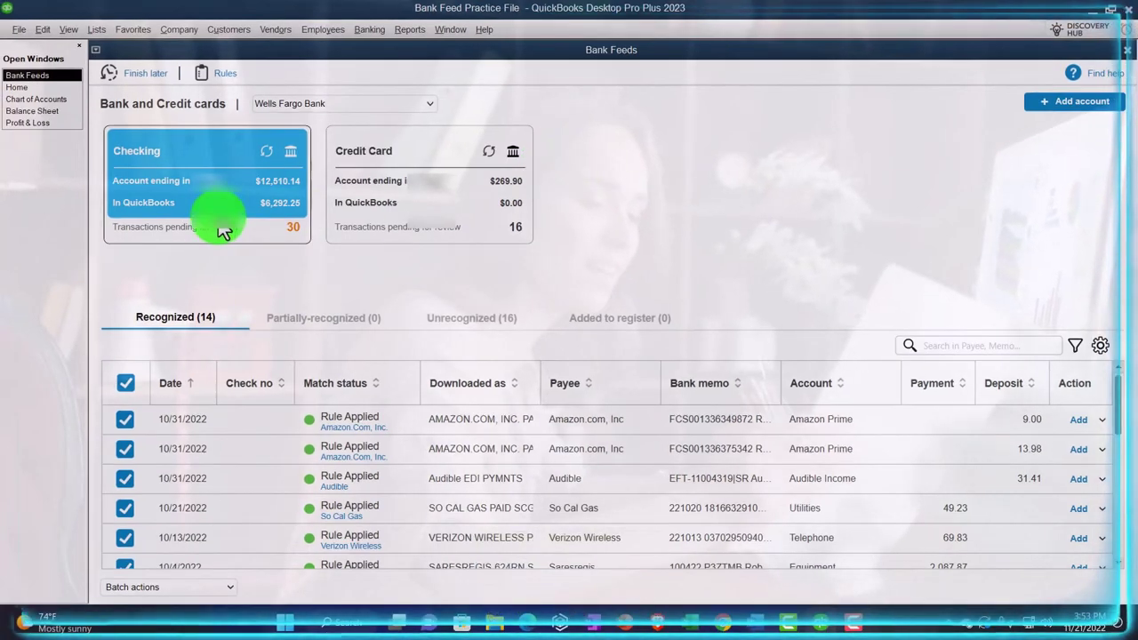
# Switch the Bank Feeds view to the Credit Card account's transactions
pyautogui.click(384, 211)
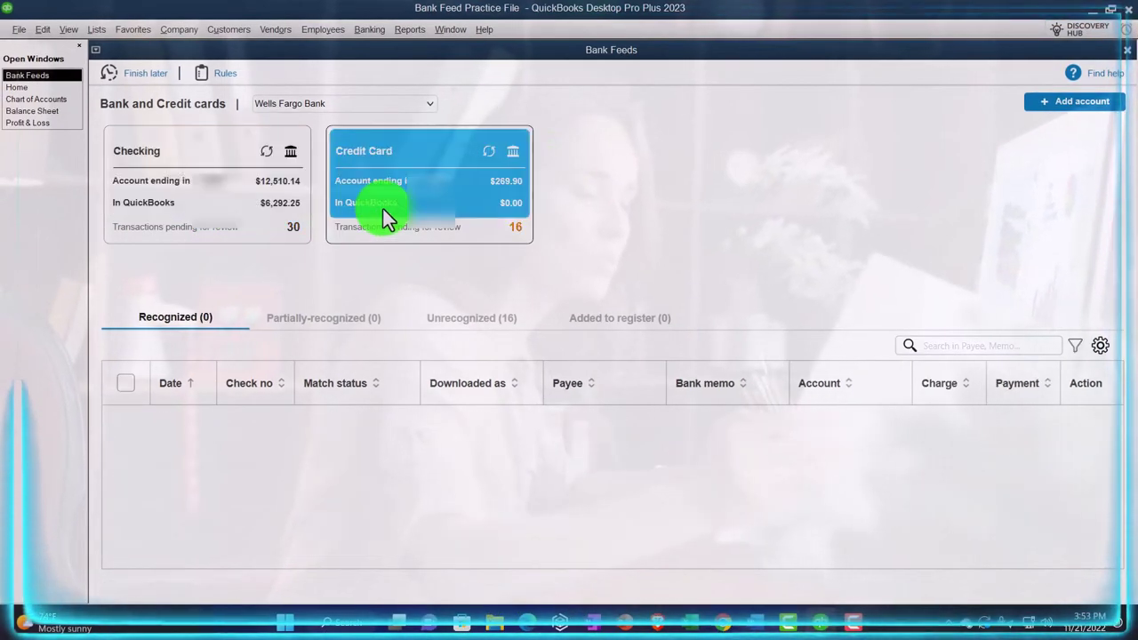